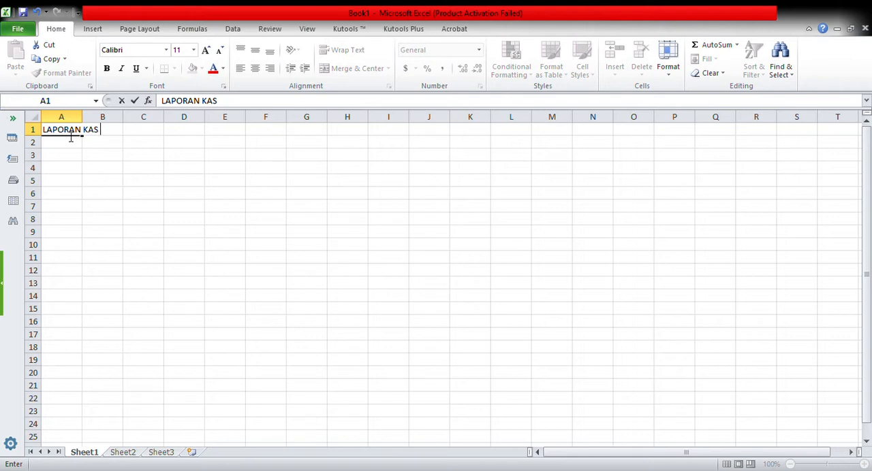
# Step: Enter the title LAPORAN KAS KECIL DAPUR in A1, with the labels "PER :" in A2 and "S.D :" in A3
pyautogui.write('L DAPUR')
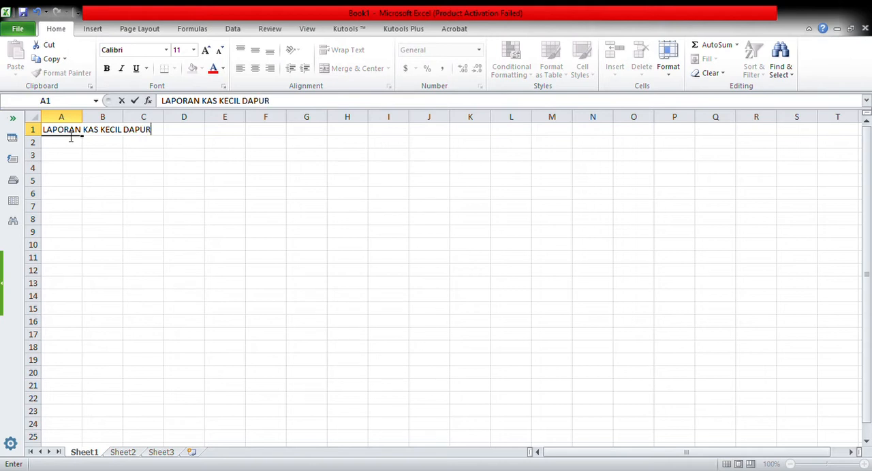
pyautogui.press('Return')
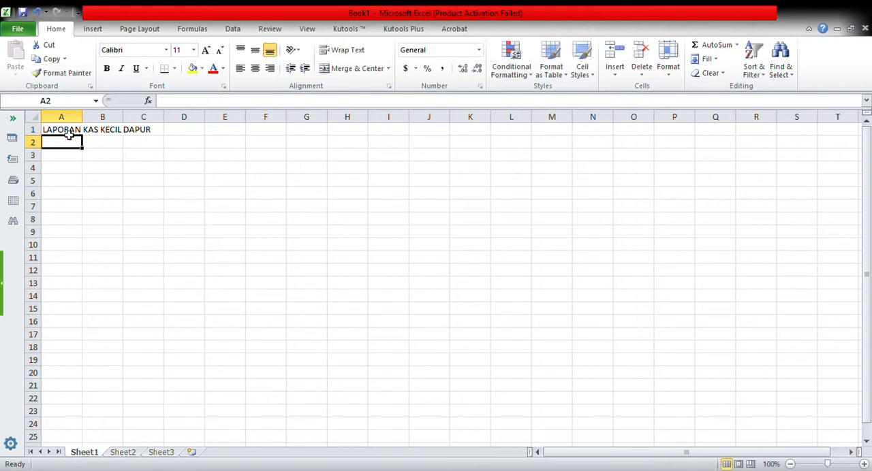
pyautogui.write('PER')
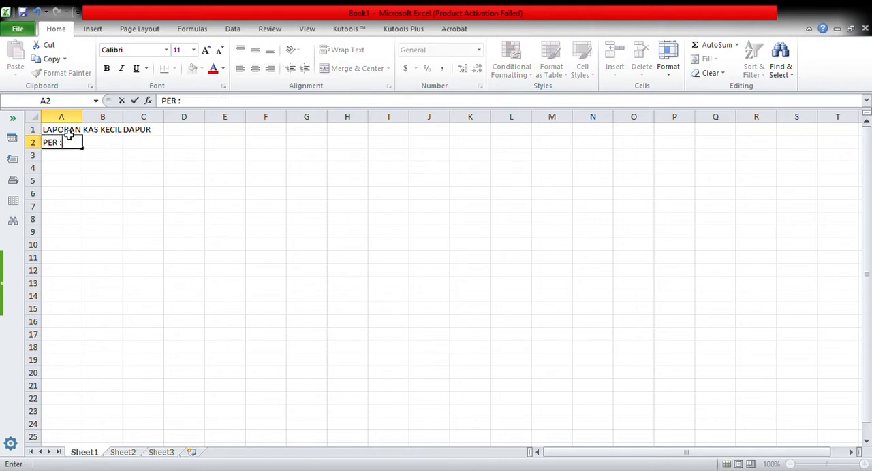
pyautogui.write(' :')
pyautogui.press('Return')
pyautogui.write('S.D')
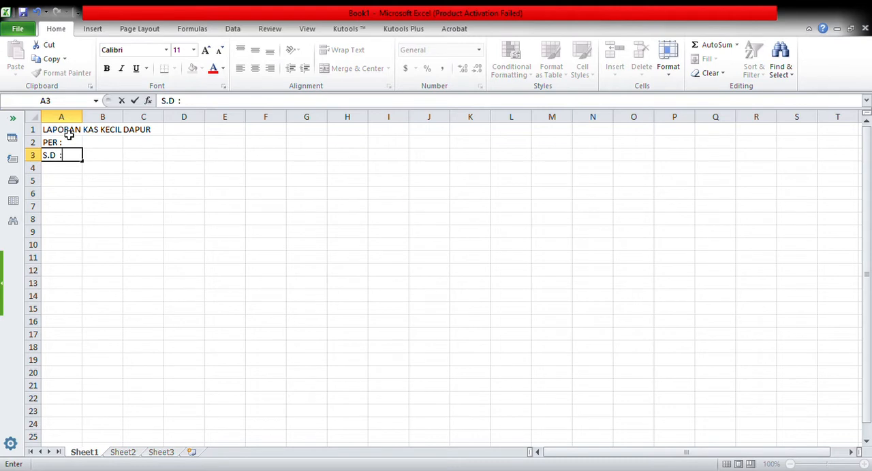
pyautogui.press('Return')
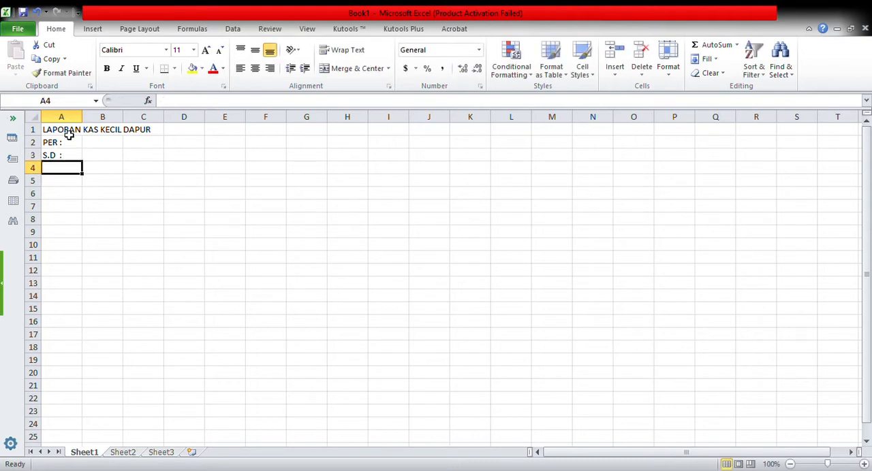
# Step: Enter the column headers No., Tanggal and Uraian in cells A5 to C5, leaving row 4 blank
pyautogui.press('Return')
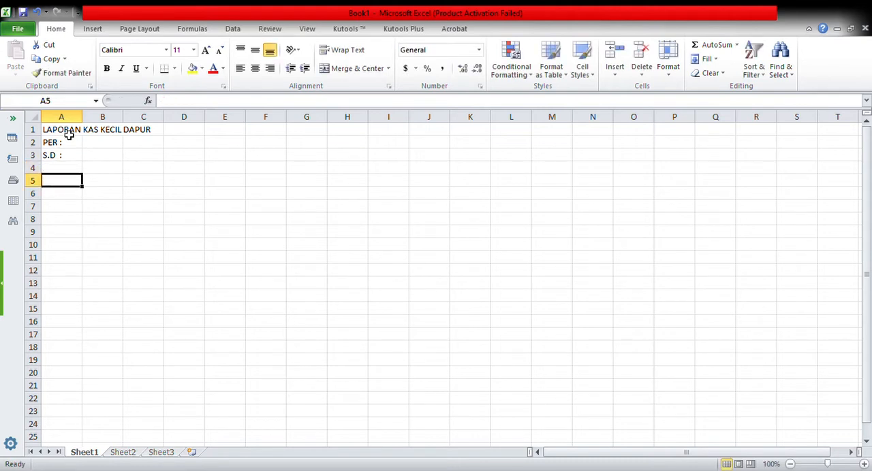
pyautogui.write('No.')
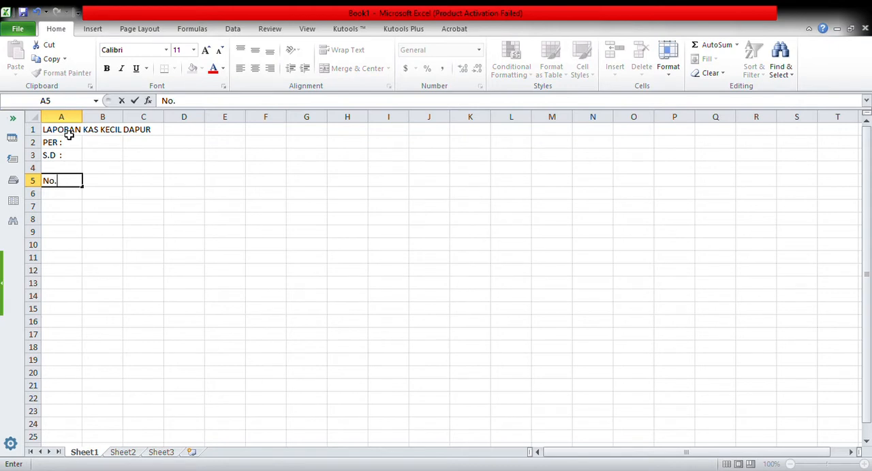
pyautogui.press('Tab')
pyautogui.write('Y')
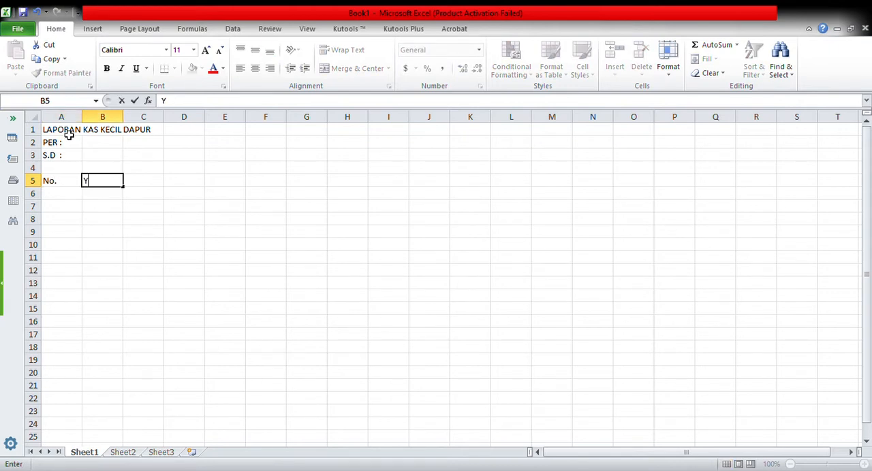
pyautogui.press('BackSpace')
pyautogui.write('Tanggal')
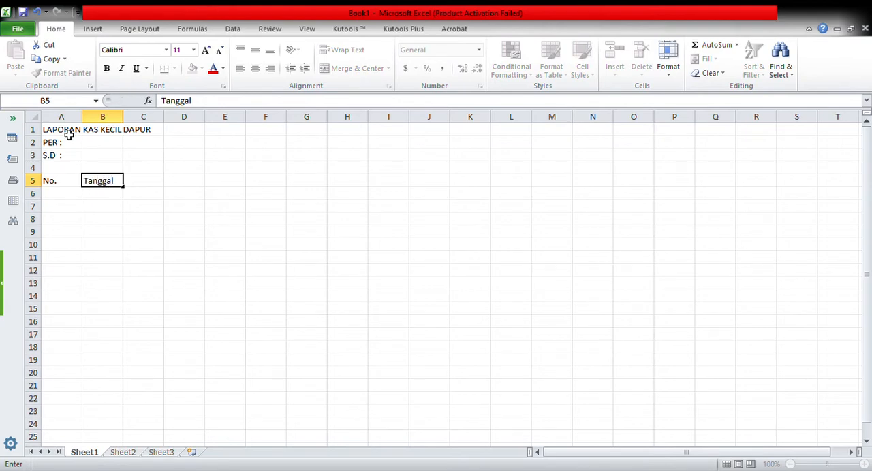
pyautogui.press('Tab')
pyautogui.write('Ura')
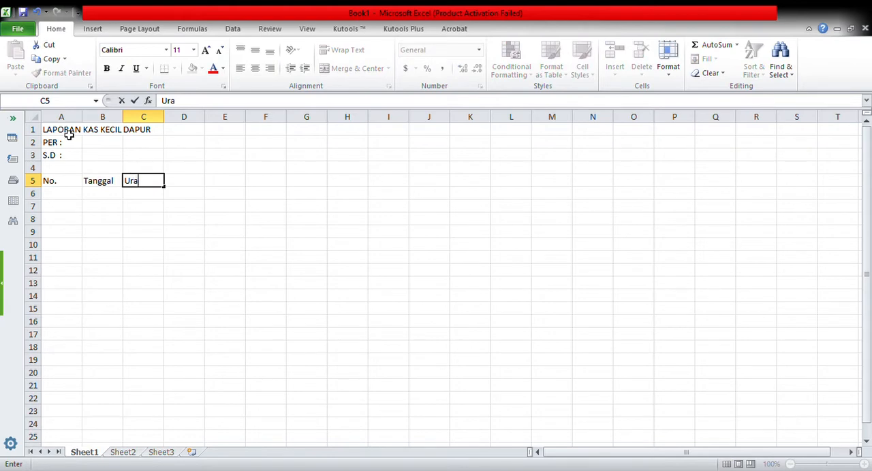
pyautogui.write('ian')
pyautogui.press('Tab')
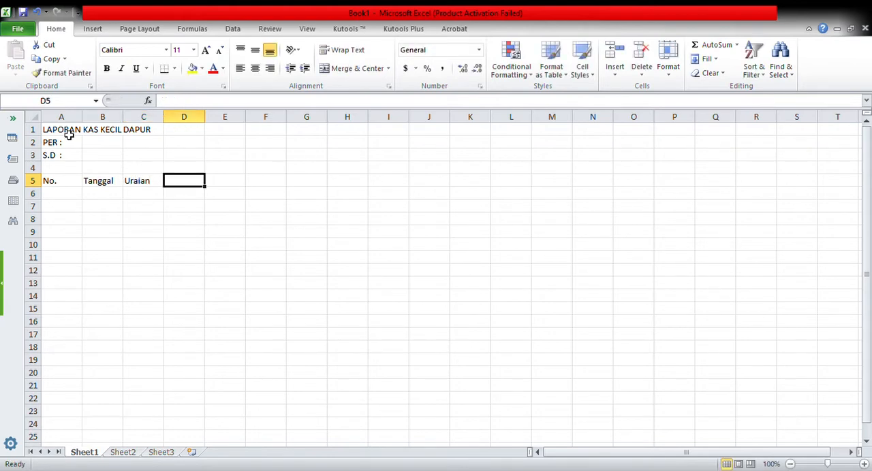
# Step: Add the column headers Debit, Kredit and Saldo in cells D5 to F5
pyautogui.write('De')
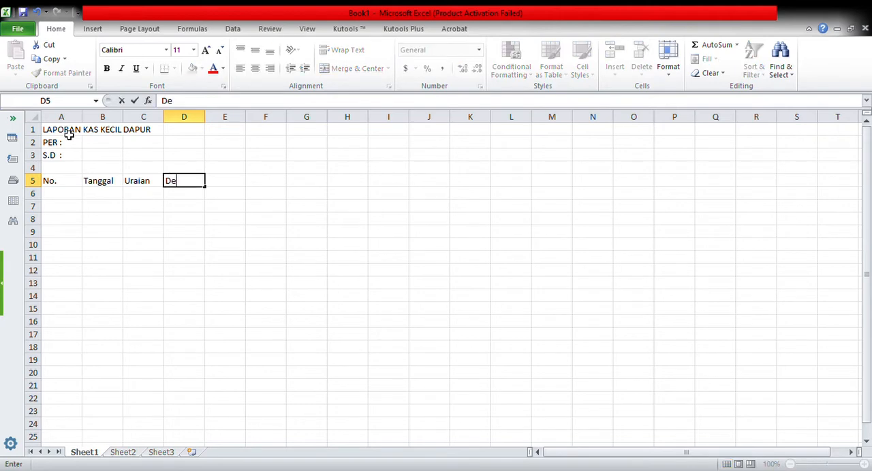
pyautogui.write('bit')
pyautogui.press('Tab')
pyautogui.write('Kredit')
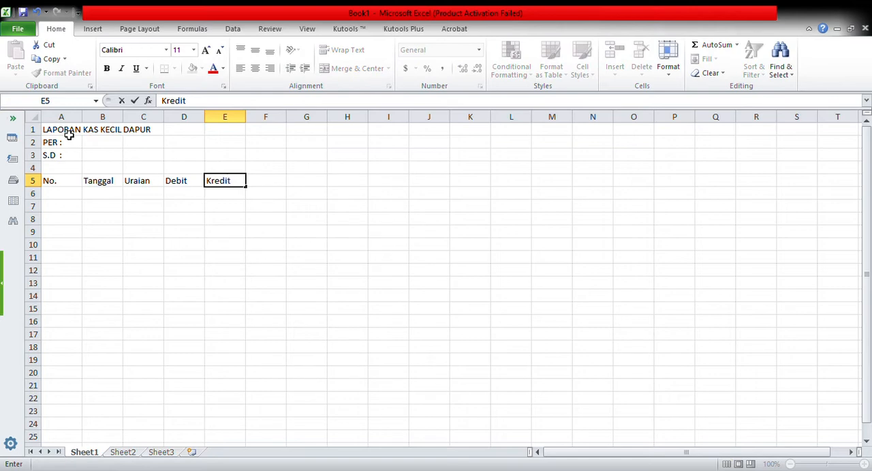
pyautogui.press('Tab')
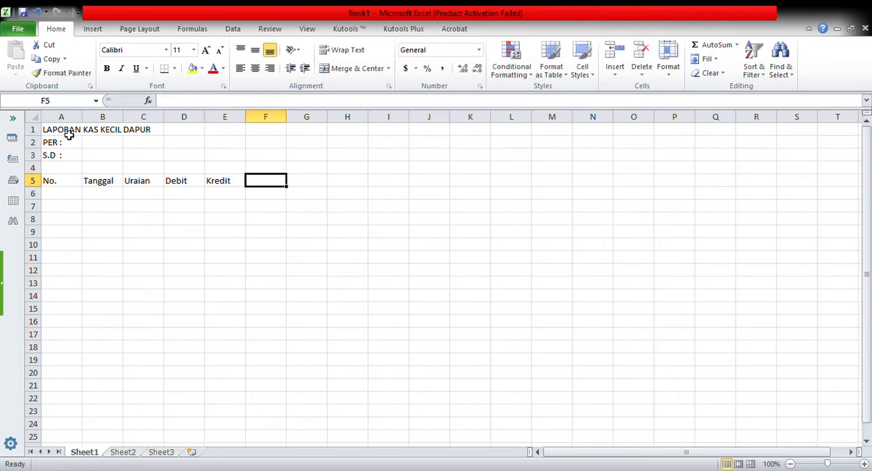
pyautogui.write('Saldo')
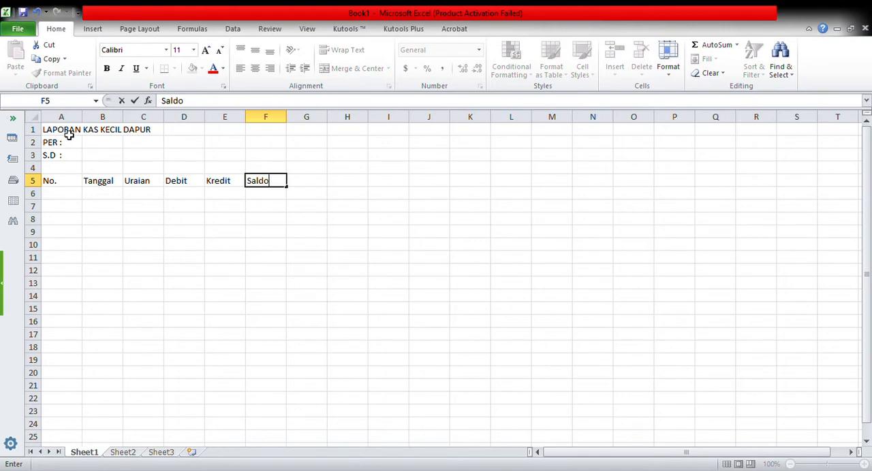
pyautogui.press('Return')
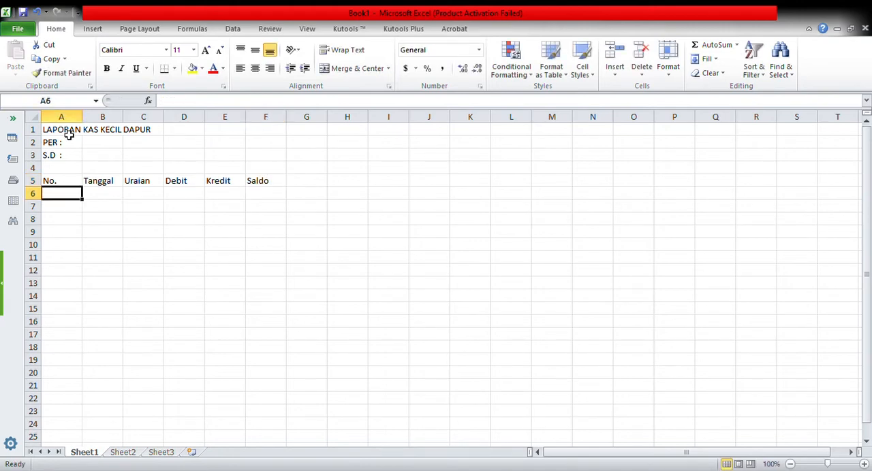
# Step: Make the title, the period labels and the column headers in A1:F5 bold
pyautogui.moveTo(53, 130); pyautogui.dragTo(258, 184)
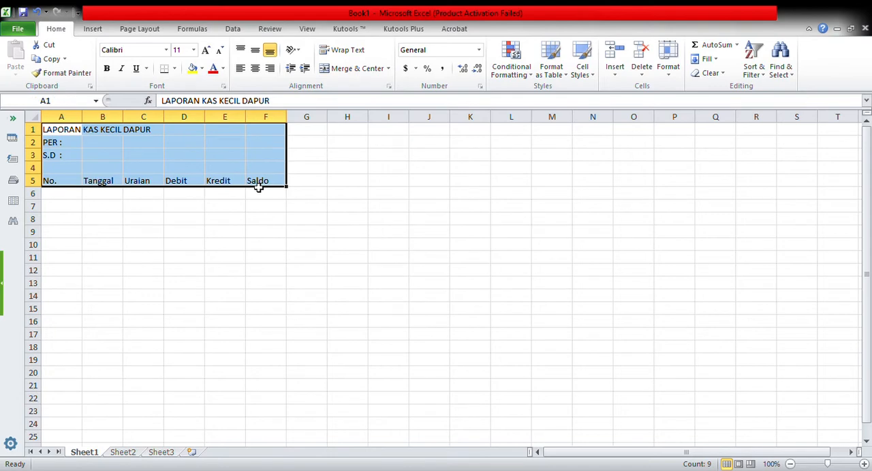
pyautogui.click(107, 70)
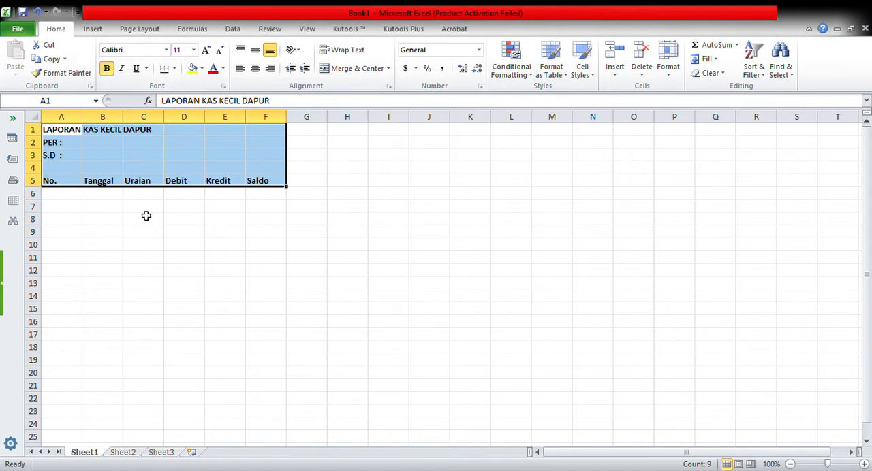
pyautogui.click(144, 210)
# Step: Set the font size of the report title in A1 to 22
pyautogui.click(58, 133)
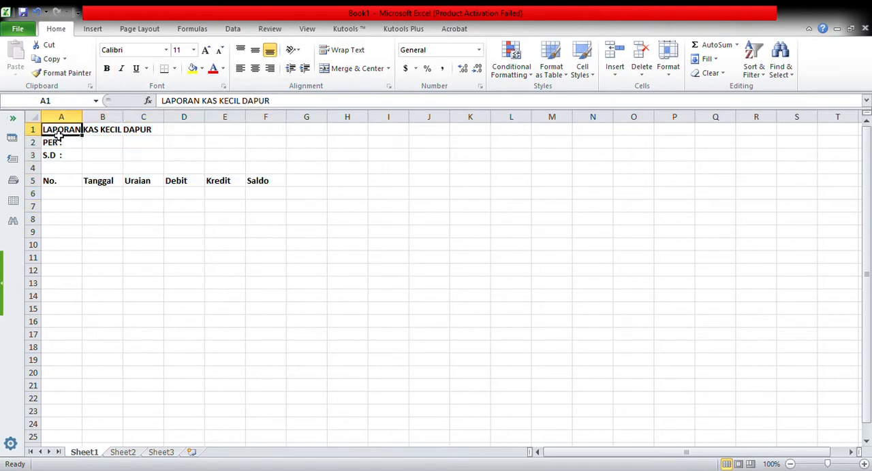
pyautogui.click(194, 51)
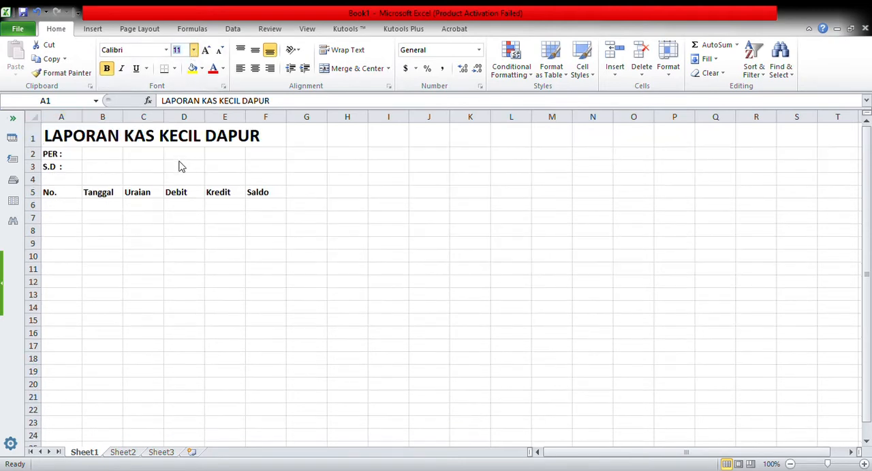
pyautogui.click(181, 166)
# Step: Enlarge the font of the PER and S.D labels in A2:A3, keeping it smaller than the title
pyautogui.click(61, 157)
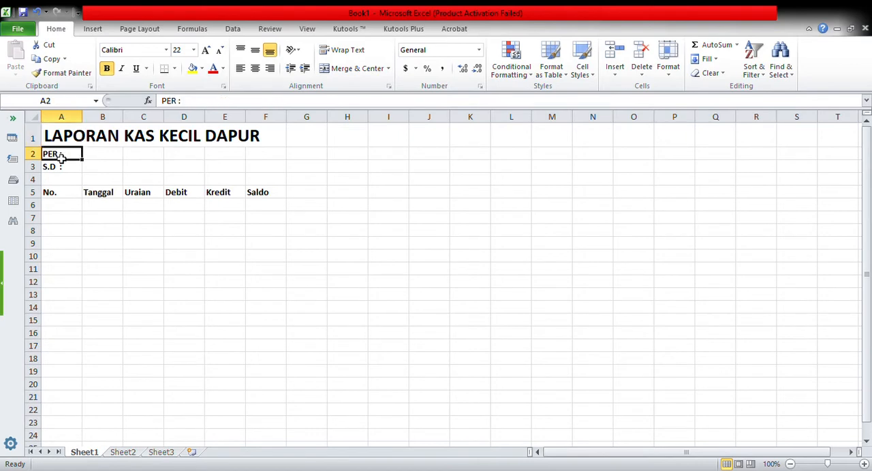
pyautogui.moveTo(61, 157); pyautogui.dragTo(62, 168)
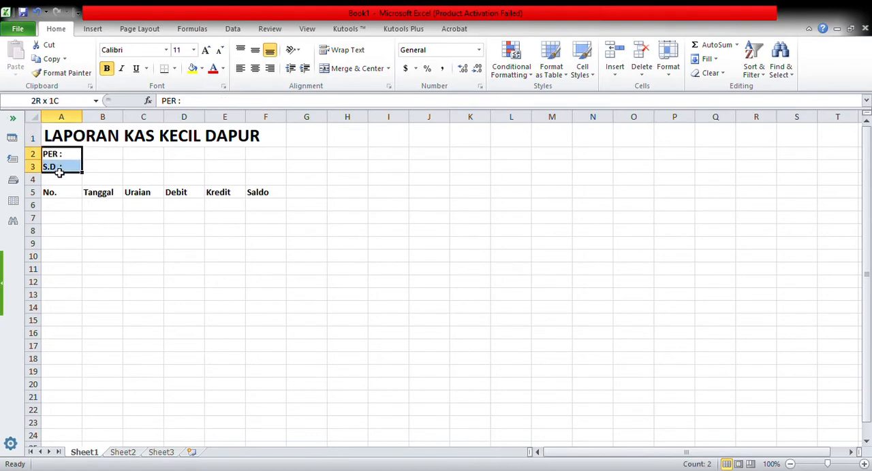
pyautogui.click(194, 51)
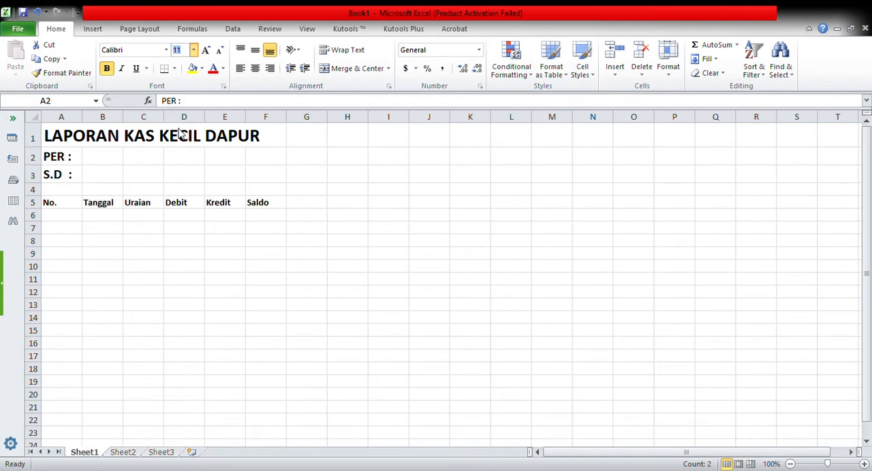
pyautogui.click(180, 134)
# Step: Set the font size of the column headers in A5:F5 to 14
pyautogui.click(95, 204)
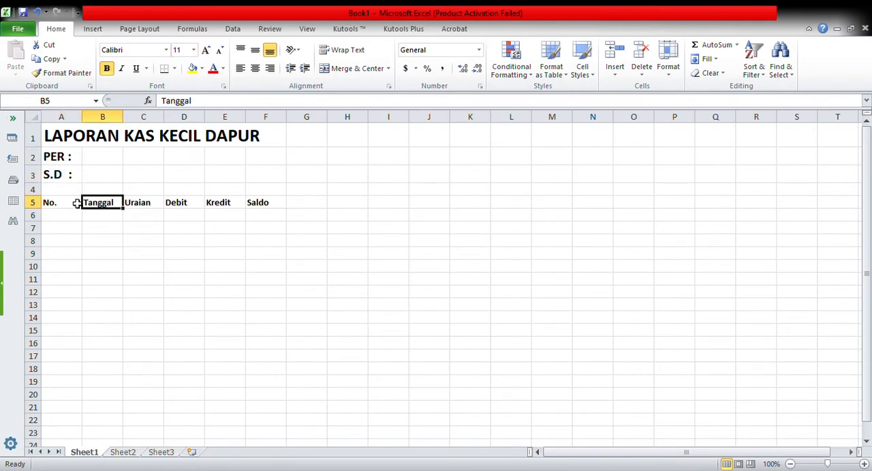
pyautogui.moveTo(52, 202); pyautogui.dragTo(250, 209)
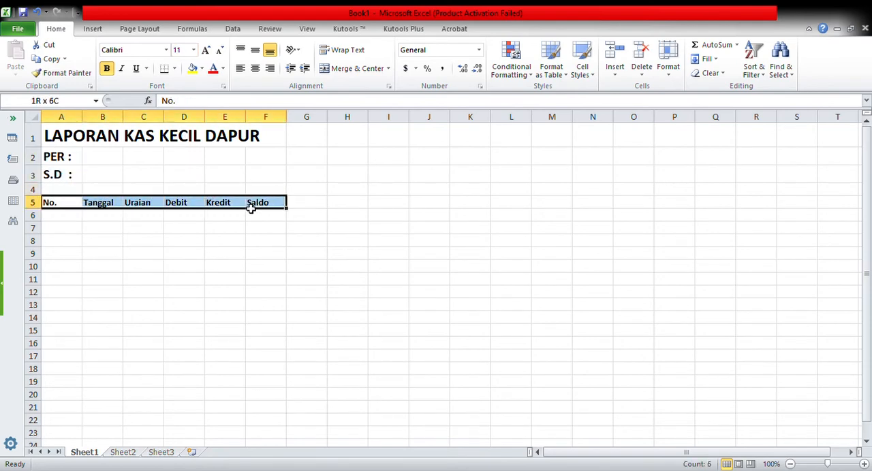
pyautogui.click(195, 50)
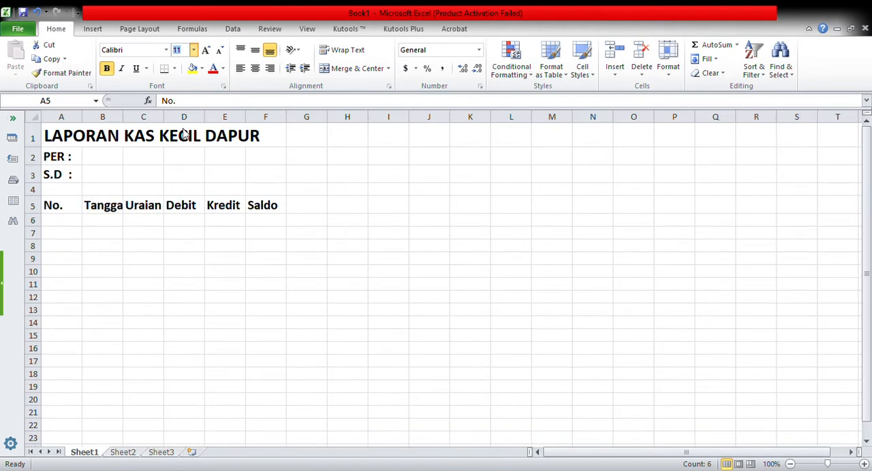
pyautogui.press('Escape')
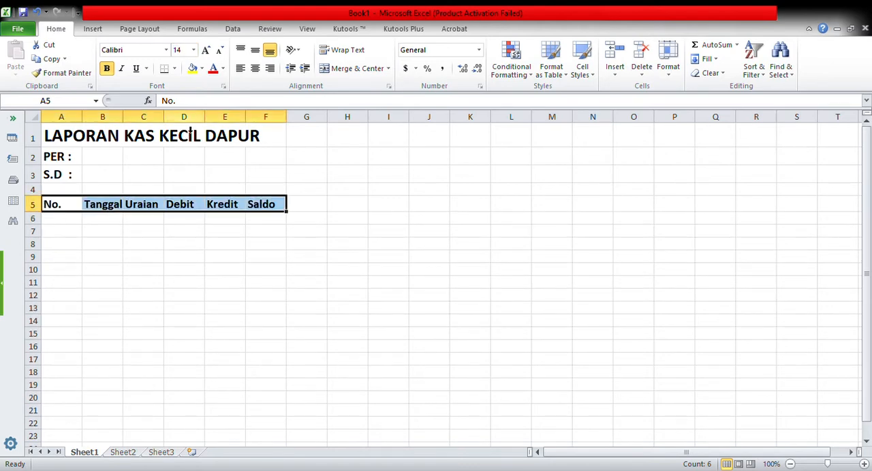
pyautogui.click(210, 295)
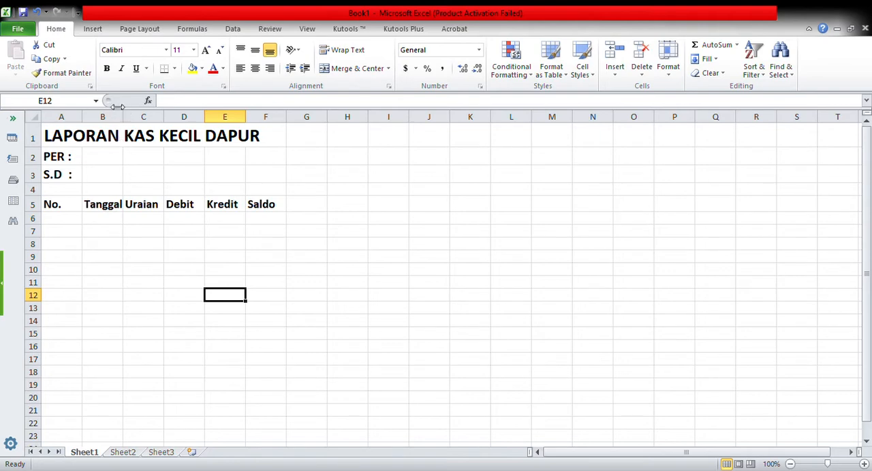
# Step: Adjust the column widths: narrow A, slightly widen B, make C much wider, and widen D to F equally
pyautogui.moveTo(87, 119); pyautogui.dragTo(371, 129)
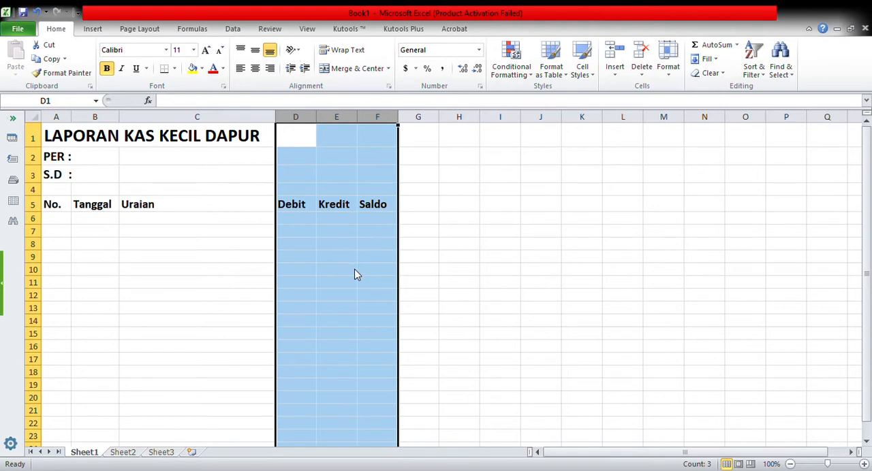
pyautogui.press('Return')
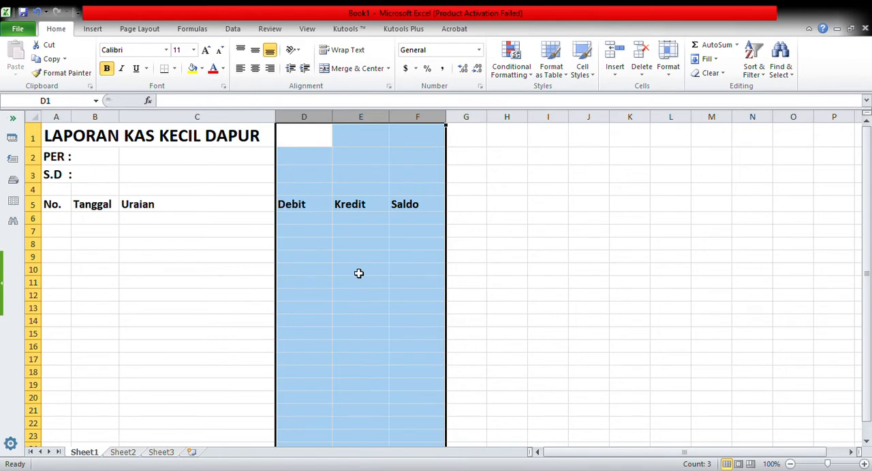
pyautogui.click(260, 295)
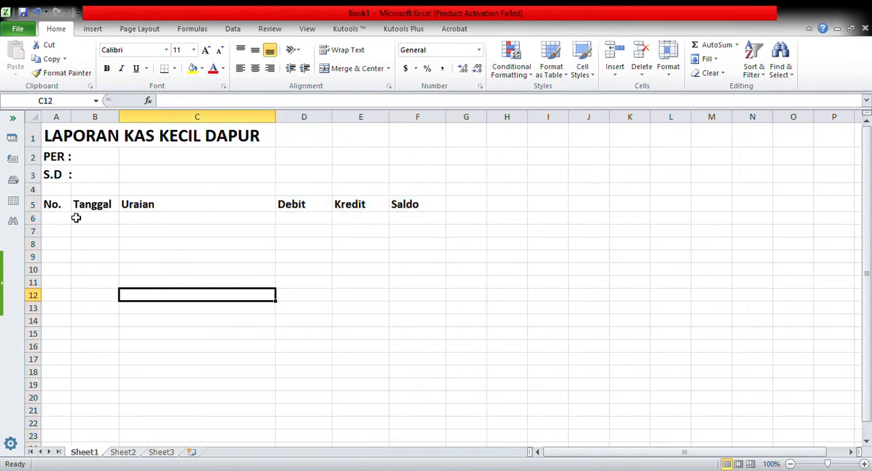
# Step: Centre the header cells A5:F5 horizontally and vertically and apply borders around every cell
pyautogui.moveTo(59, 205); pyautogui.dragTo(406, 212)
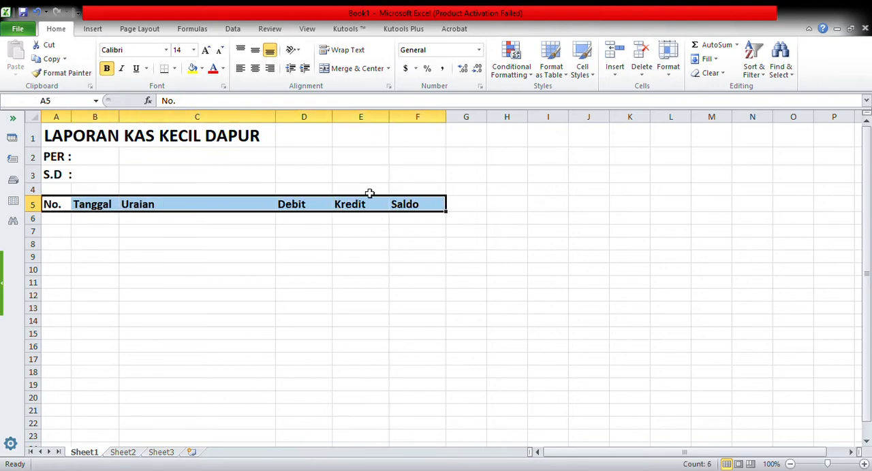
pyautogui.click(256, 52)
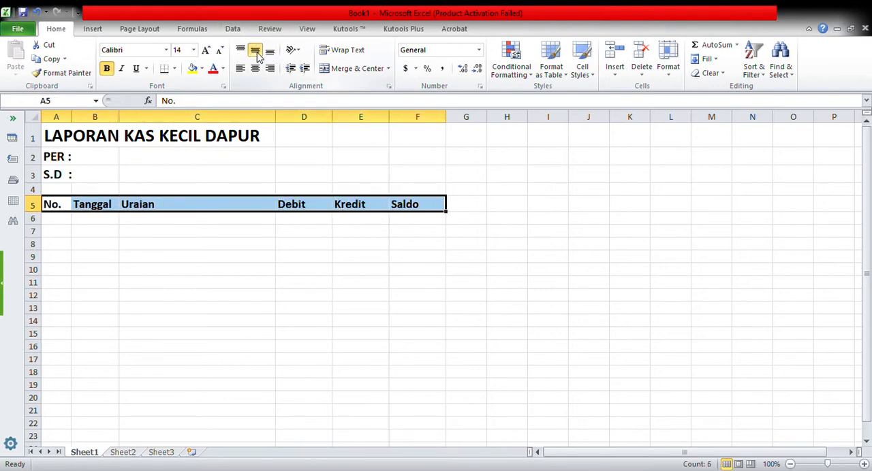
pyautogui.click(255, 69)
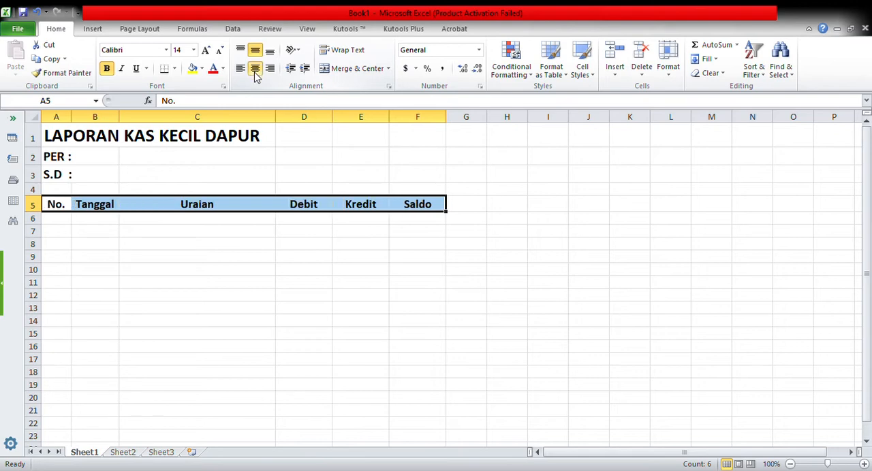
pyautogui.click(175, 69)
pyautogui.click(197, 170)
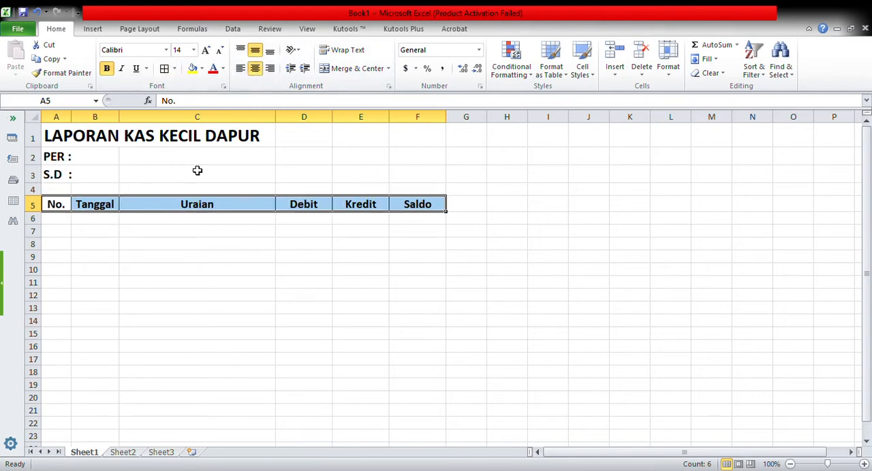
# Step: Fill the header cells A5:F5 with light blue and apply borders around every cell in A6:F21
pyautogui.click(194, 69)
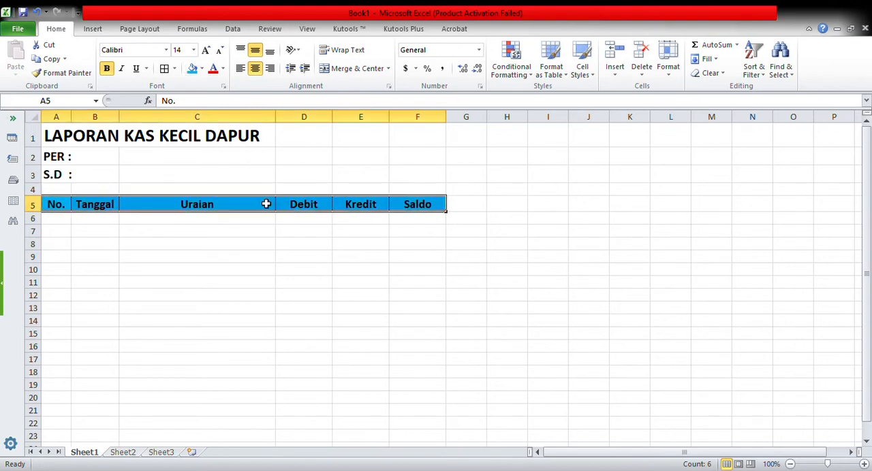
pyautogui.click(229, 261)
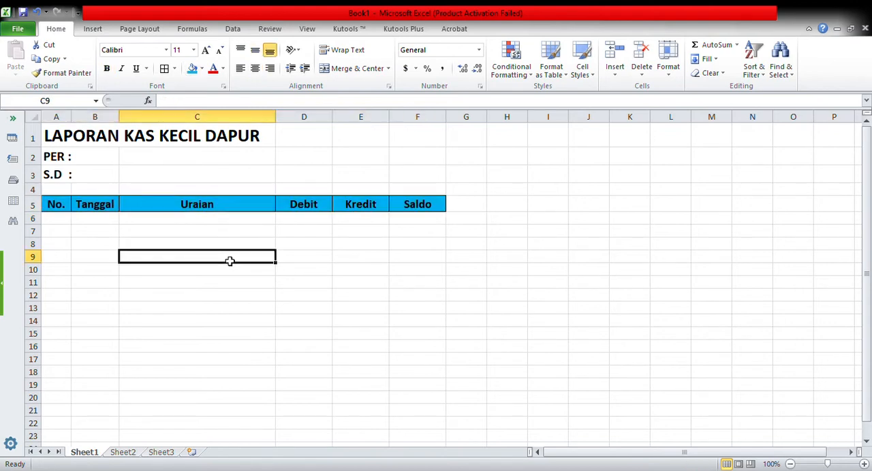
pyautogui.click(59, 223)
pyautogui.moveTo(58, 222); pyautogui.dragTo(402, 411)
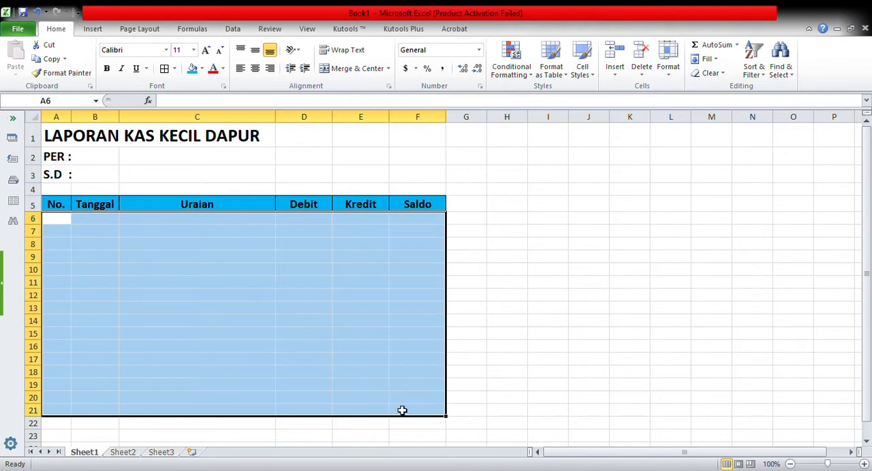
pyautogui.click(166, 73)
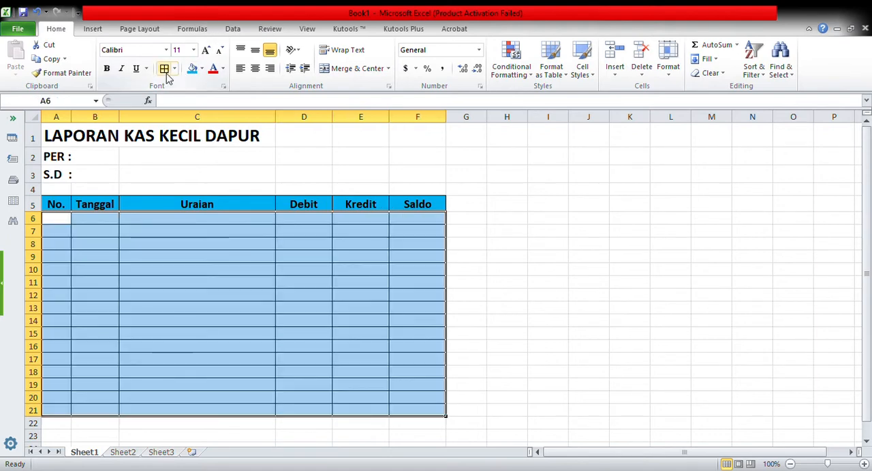
pyautogui.click(304, 171)
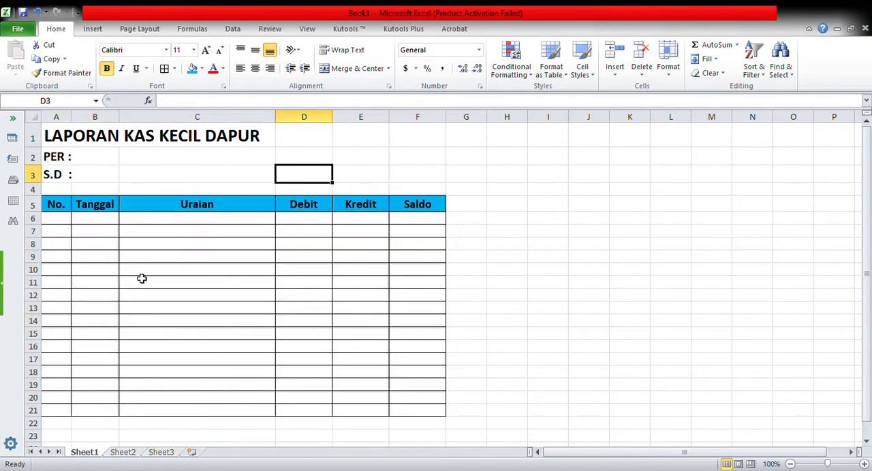
# Step: Enter "Saldo Awal" in C6, make it bold and centre it horizontally
pyautogui.click(160, 222)
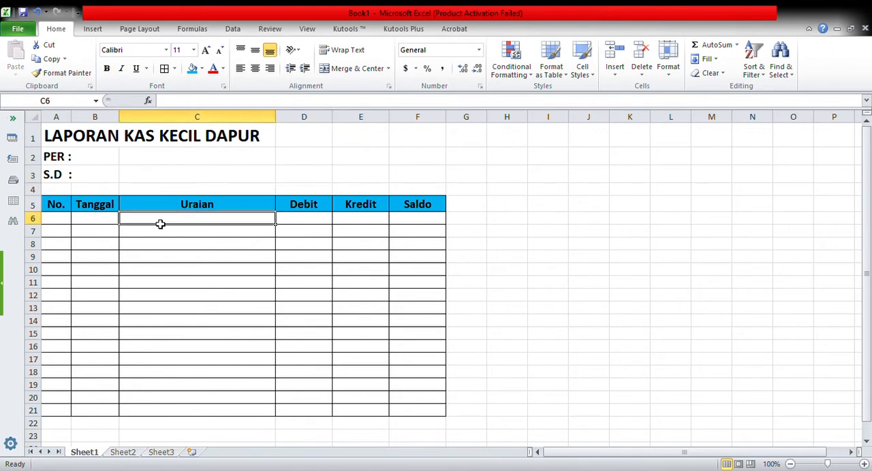
pyautogui.write('Sald')
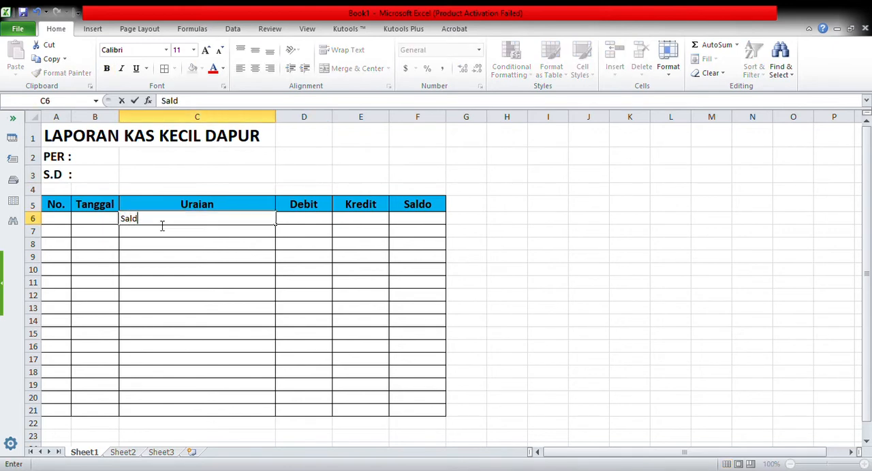
pyautogui.write('o Awal')
pyautogui.press('Return')
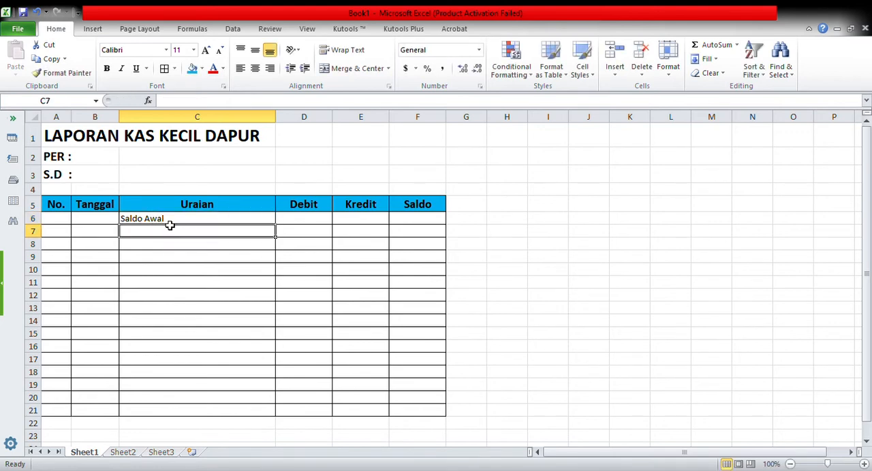
pyautogui.click(164, 220)
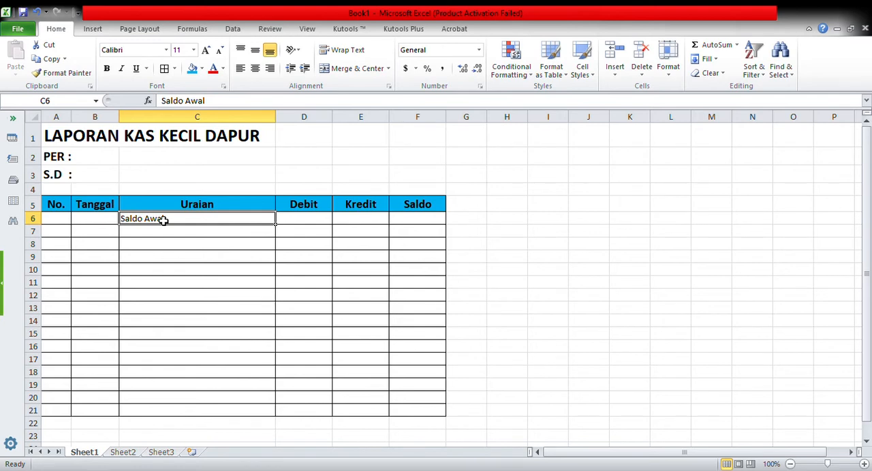
pyautogui.click(112, 72)
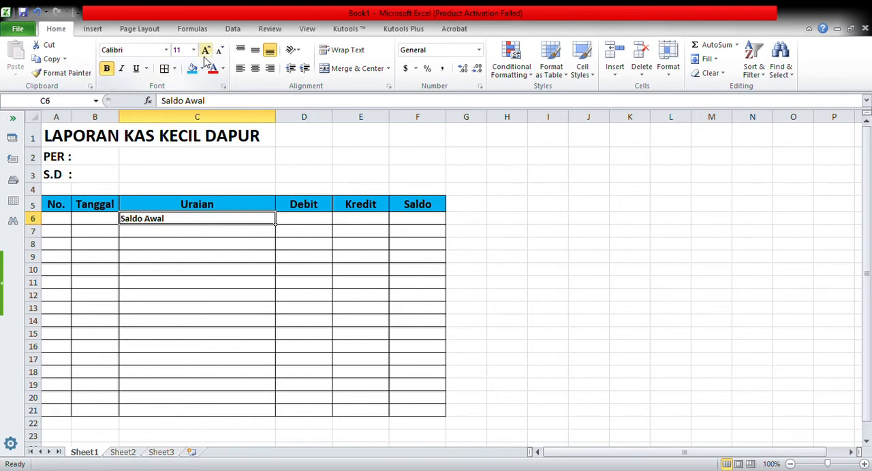
pyautogui.click(254, 68)
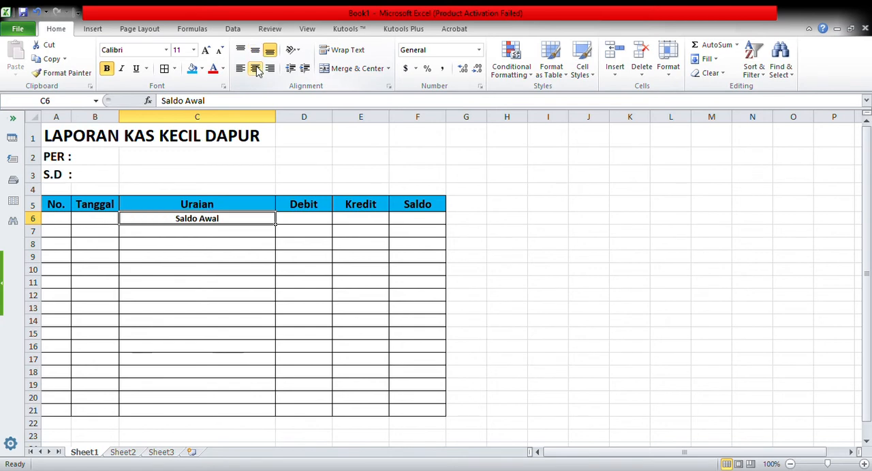
# Step: Format the Debit, Kredit and Saldo cells D6:F21 as Accounting with no decimal places and no currency symbol
pyautogui.doubleClick(412, 225)
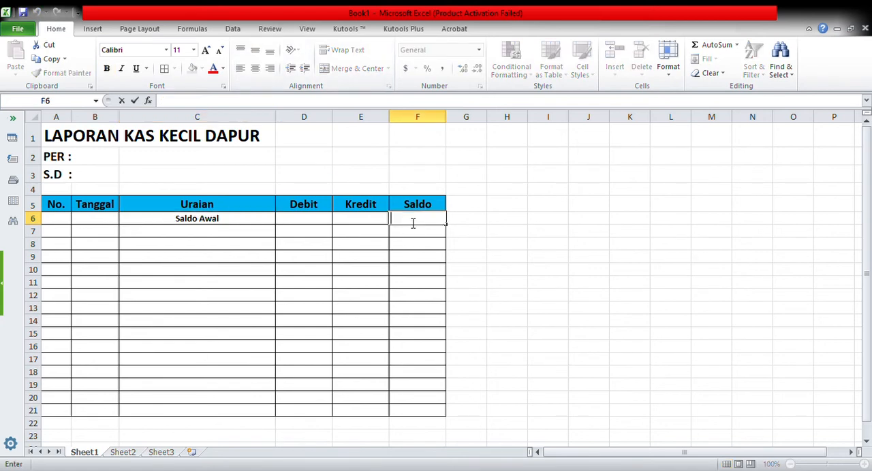
pyautogui.click(307, 224)
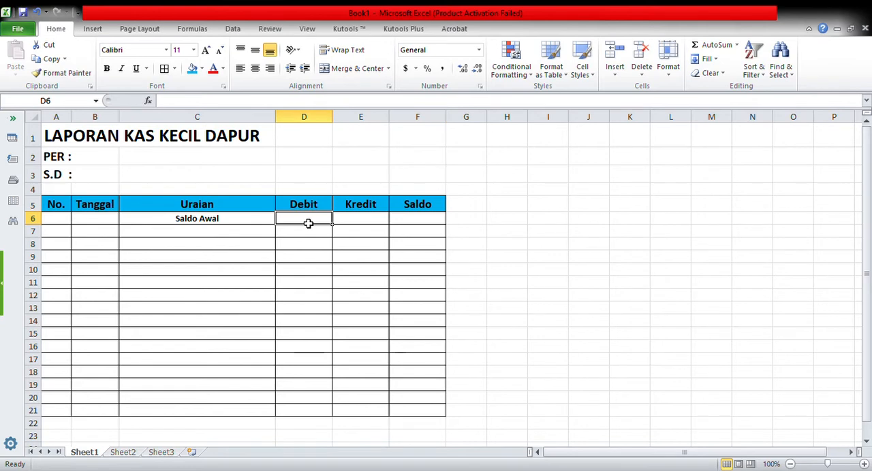
pyautogui.moveTo(308, 223); pyautogui.dragTo(417, 411)
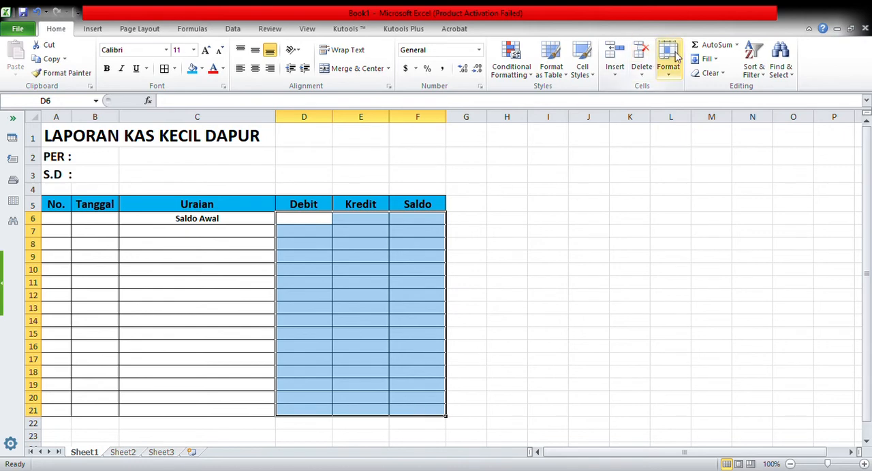
pyautogui.click(670, 76)
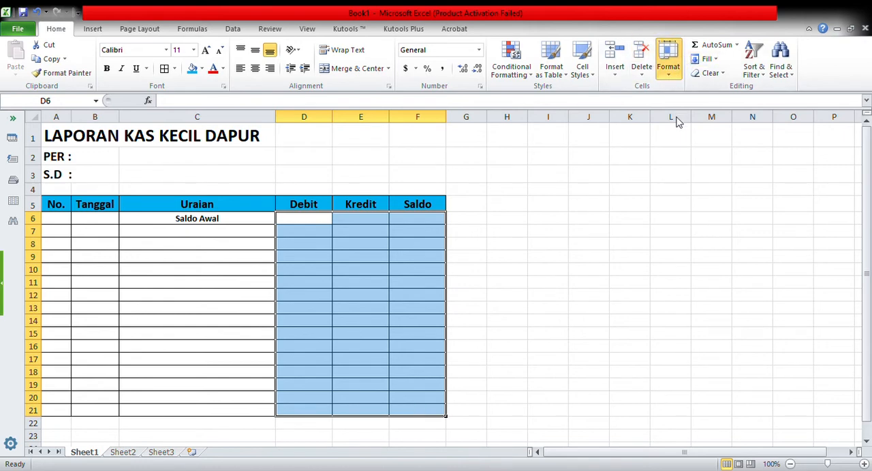
pyautogui.click(696, 304)
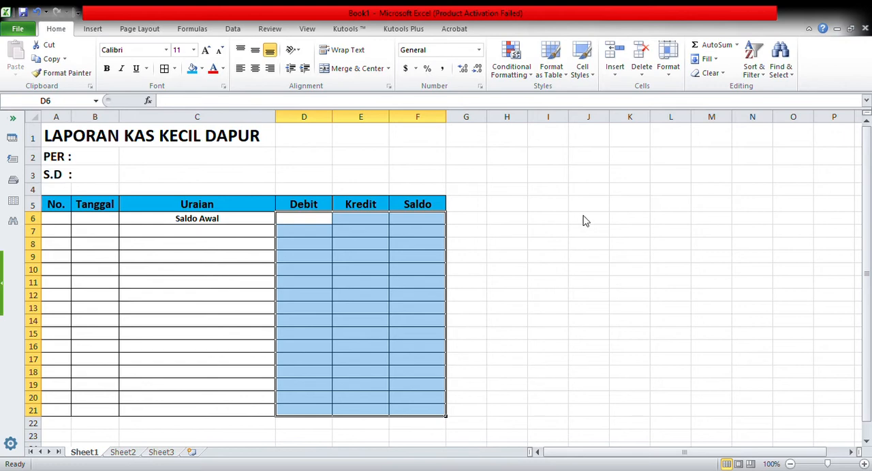
pyautogui.click(523, 395)
pyautogui.click(526, 400)
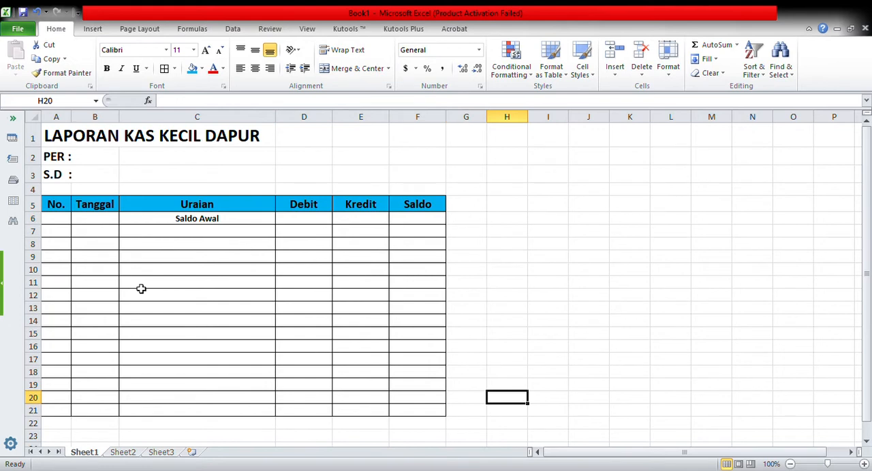
# Step: Start the row numbering with 1 in A7 and the formula =A7+1 in A8
pyautogui.click(60, 236)
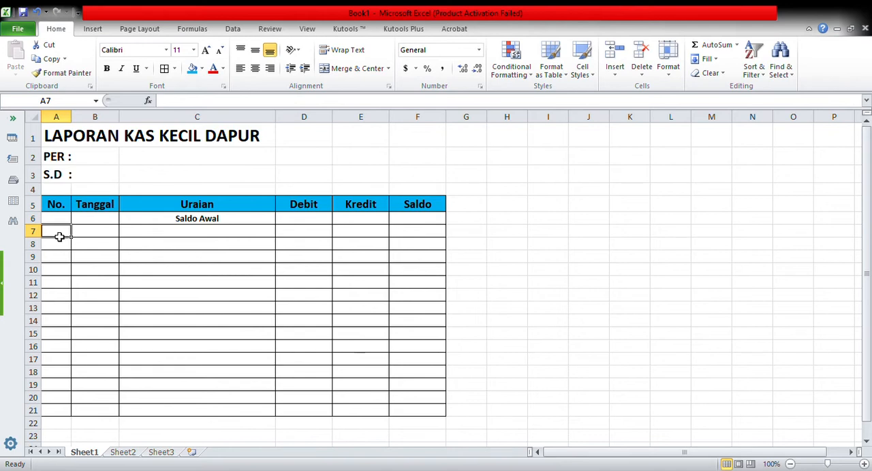
pyautogui.write('1')
pyautogui.press('Return')
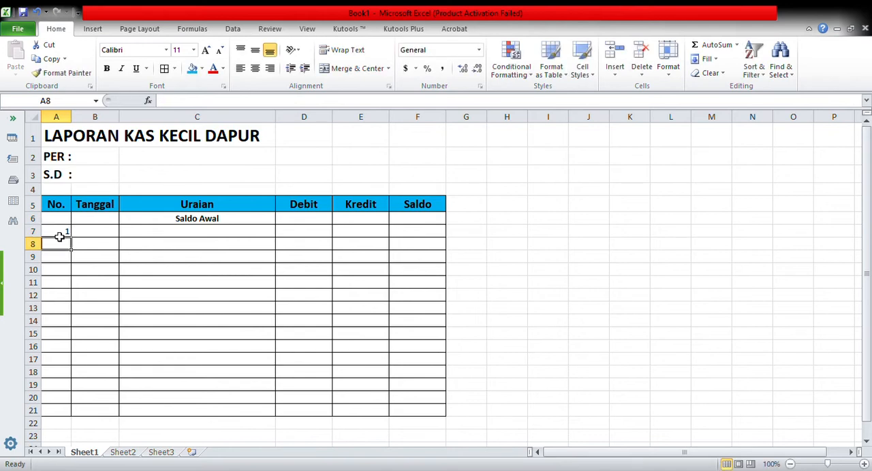
pyautogui.write('=')
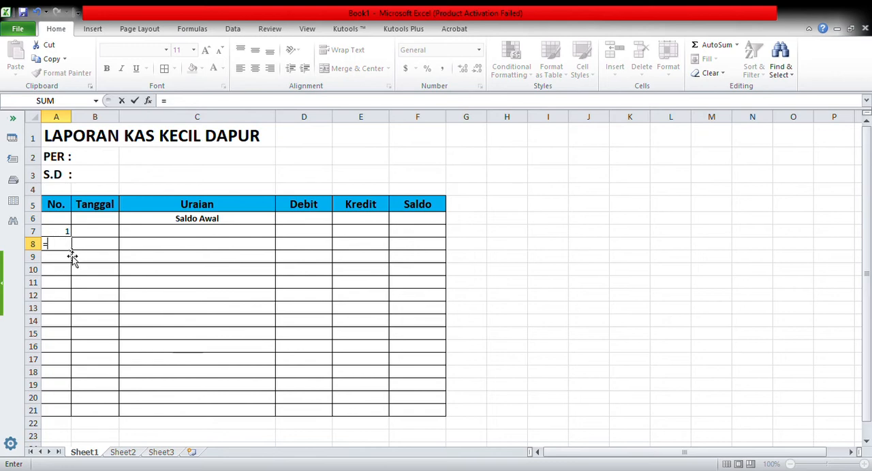
pyautogui.press('Up')
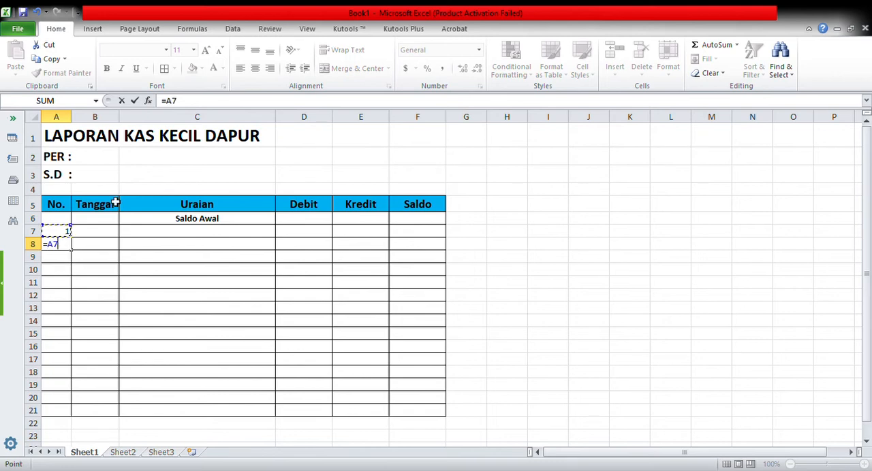
pyautogui.write('+1')
pyautogui.press('Return')
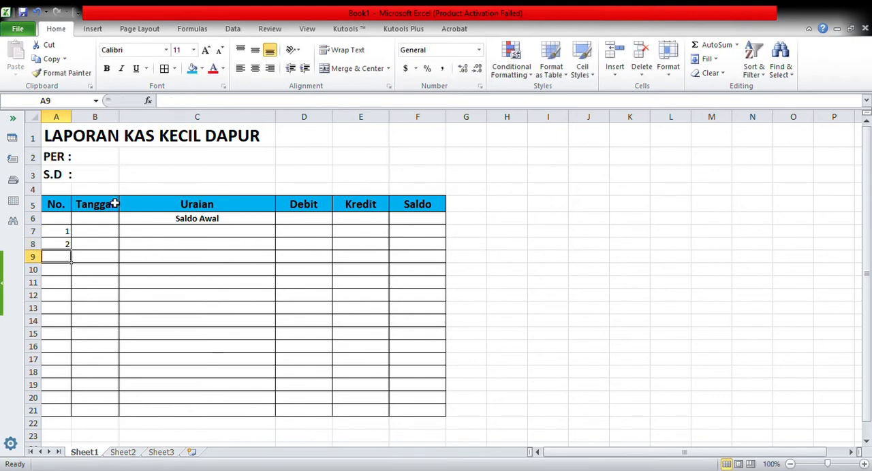
# Step: Copy the numbering formula from A8 into A9:A20
pyautogui.click(59, 246)
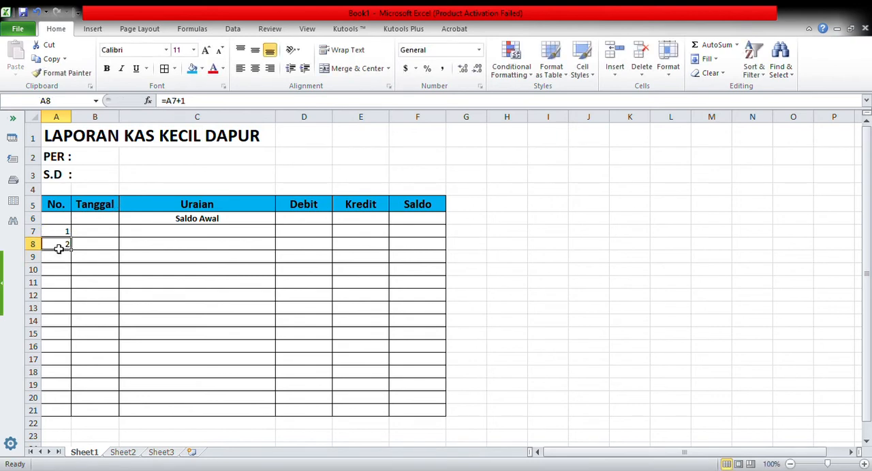
pyautogui.click(53, 59)
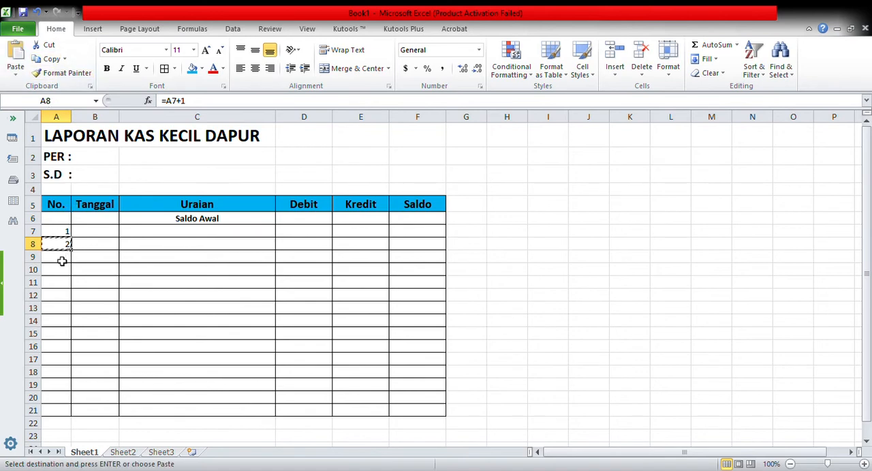
pyautogui.moveTo(59, 259); pyautogui.dragTo(60, 396)
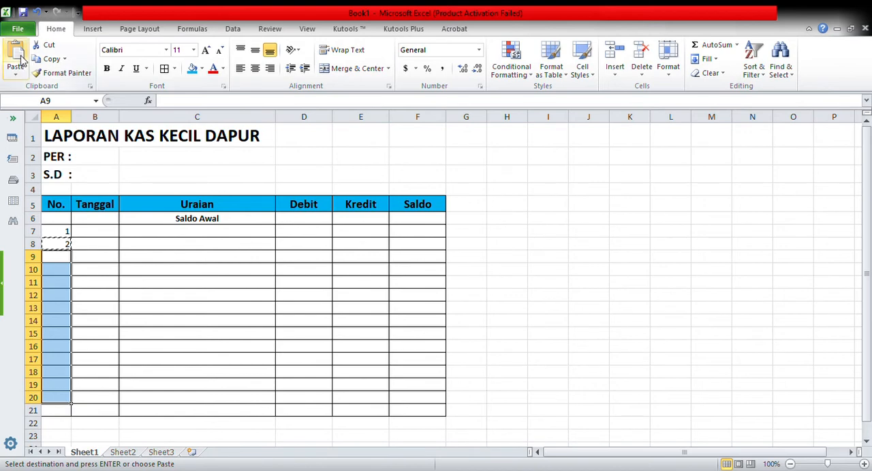
pyautogui.click(21, 60)
pyautogui.press('Escape')
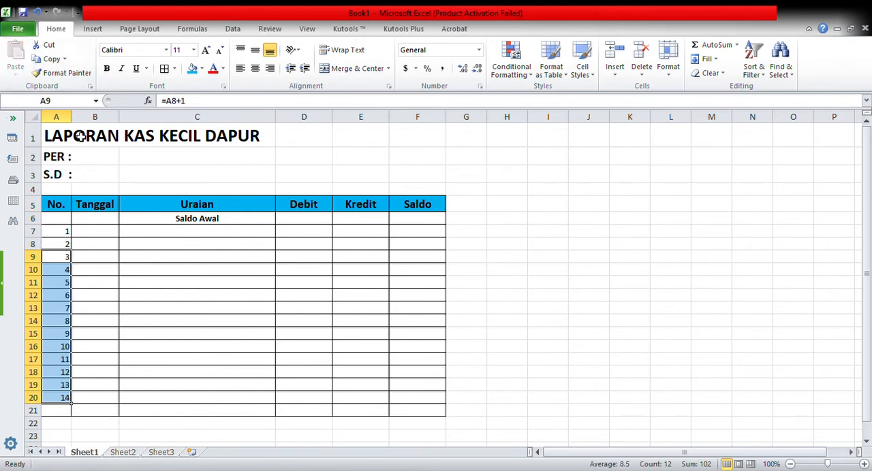
# Step: Apply a date format to the Tanggal cells B7:B20
pyautogui.click(176, 235)
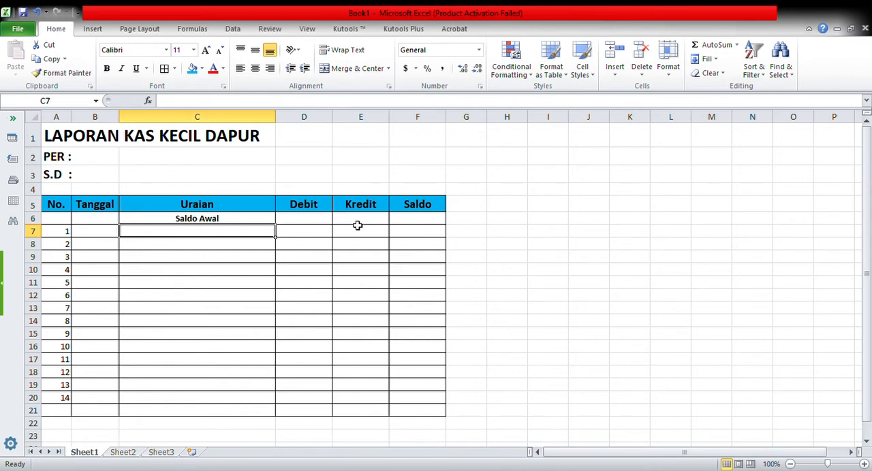
pyautogui.click(103, 233)
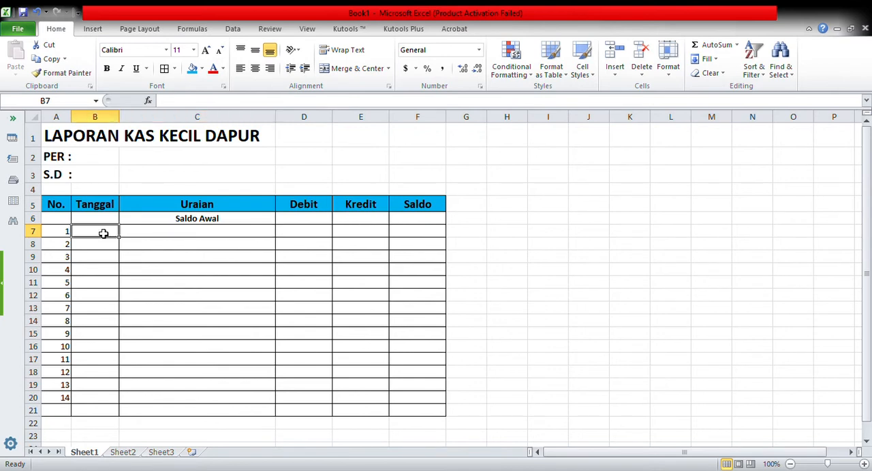
pyautogui.moveTo(103, 233); pyautogui.dragTo(100, 399)
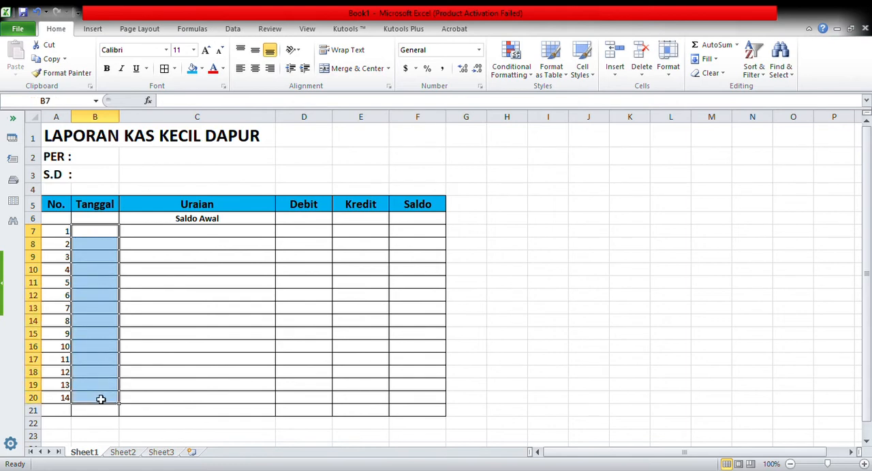
pyautogui.click(669, 72)
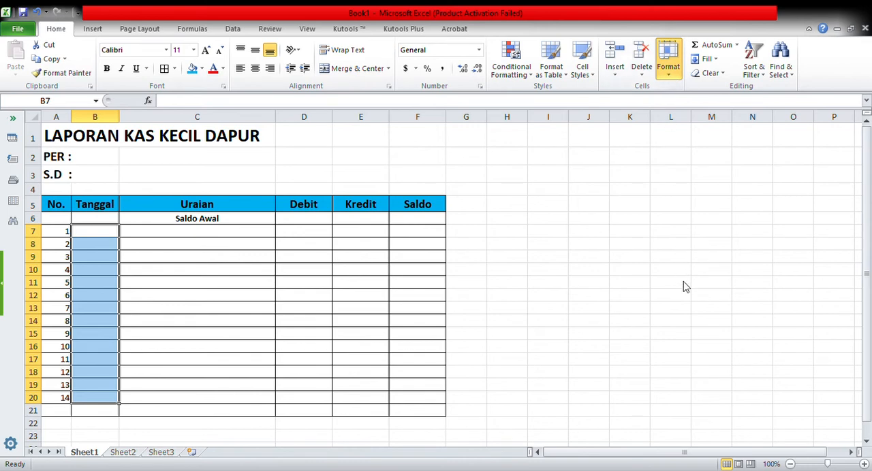
pyautogui.click(684, 304)
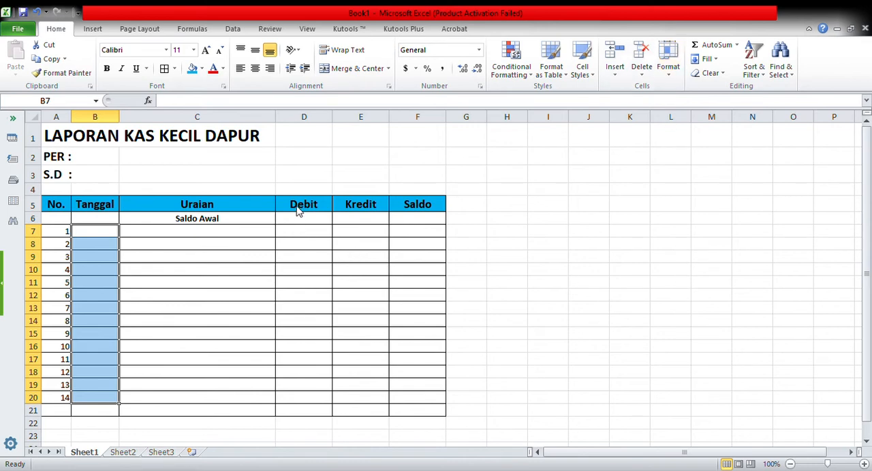
pyautogui.click(513, 399)
pyautogui.click(183, 235)
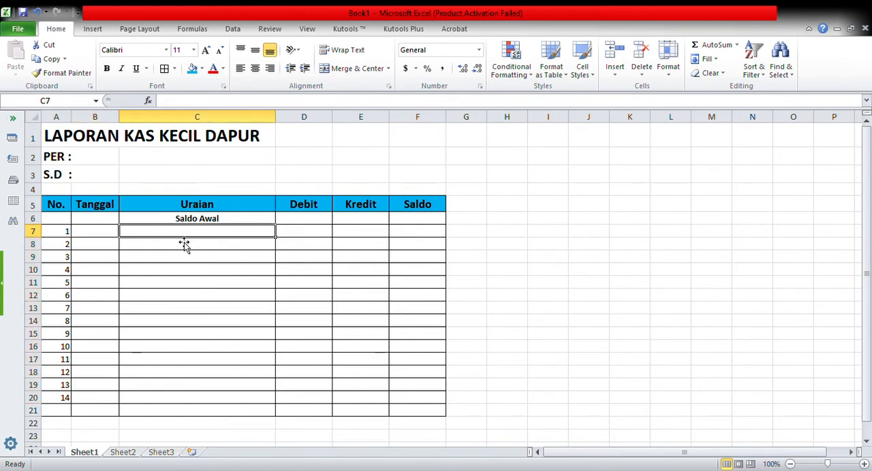
# Step: Enter 200,000 as the opening balance in F6
pyautogui.click(409, 223)
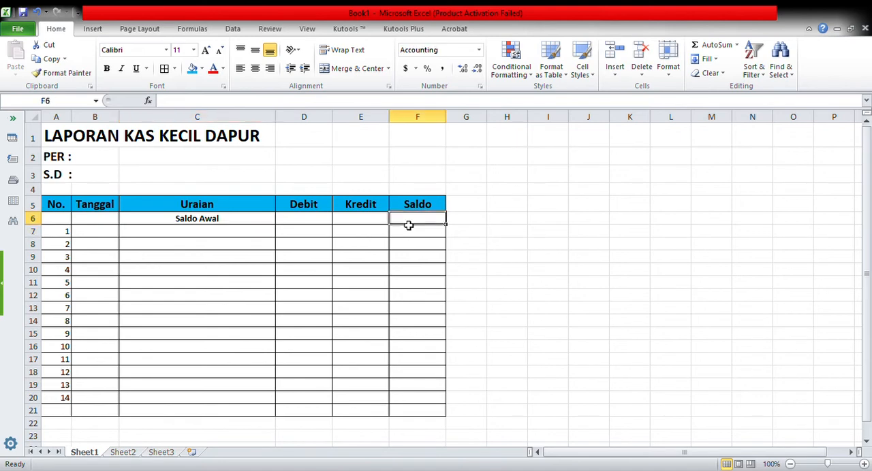
pyautogui.write('2000,000')
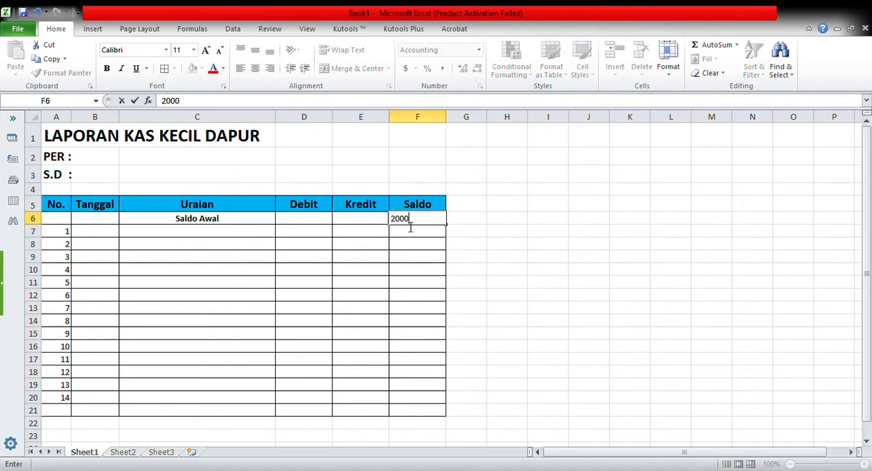
pyautogui.press('Return')
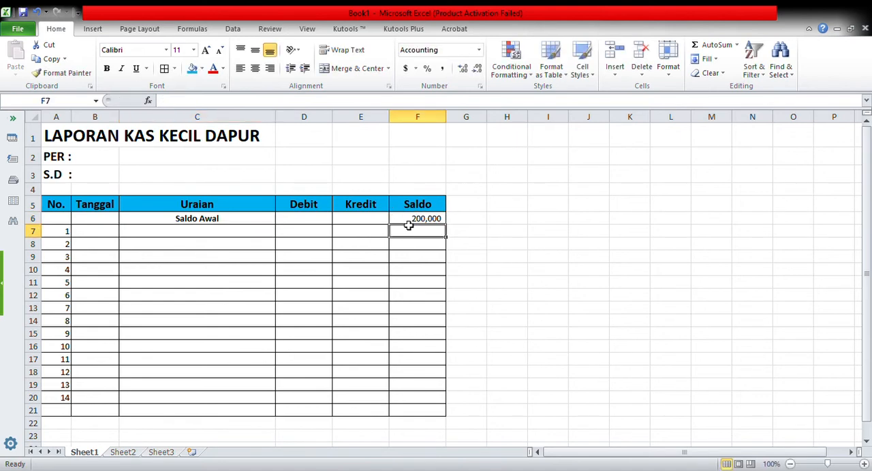
# Step: Change the opening balance in F6 to 2,000,000
pyautogui.click(420, 222)
pyautogui.write('2')
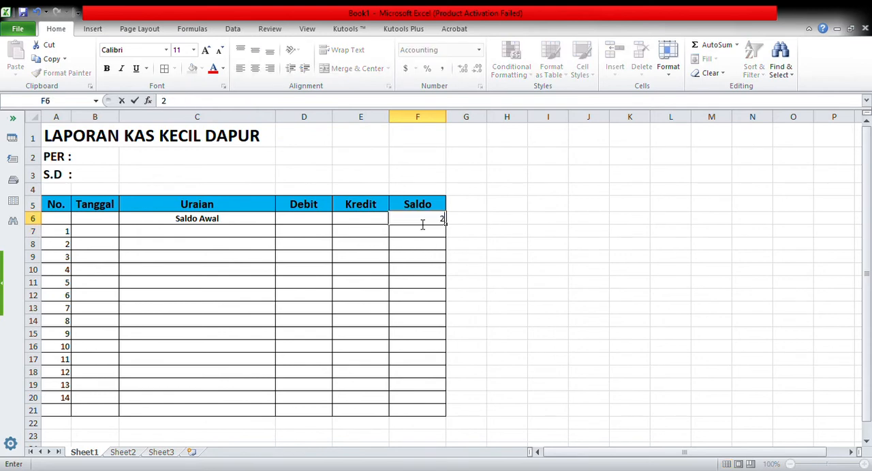
pyautogui.write(',000,000')
pyautogui.press('Return')
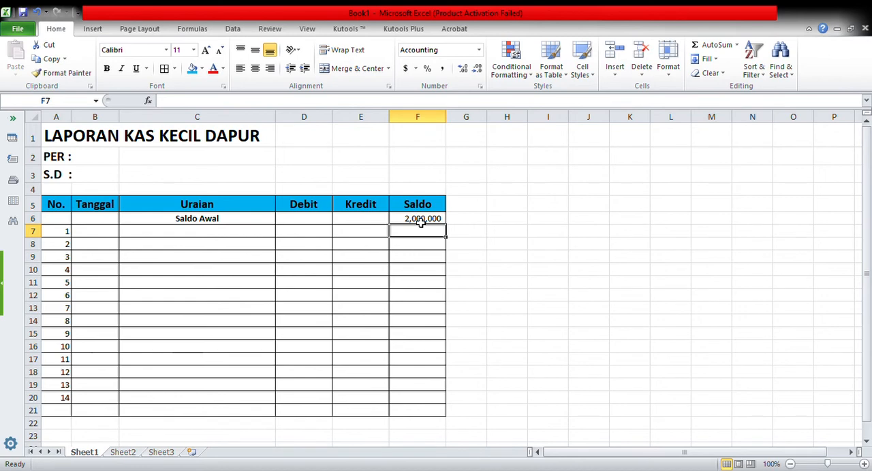
# Step: Enter the date 3-1-2021 in B7 for the first transaction
pyautogui.click(105, 234)
pyautogui.write('3')
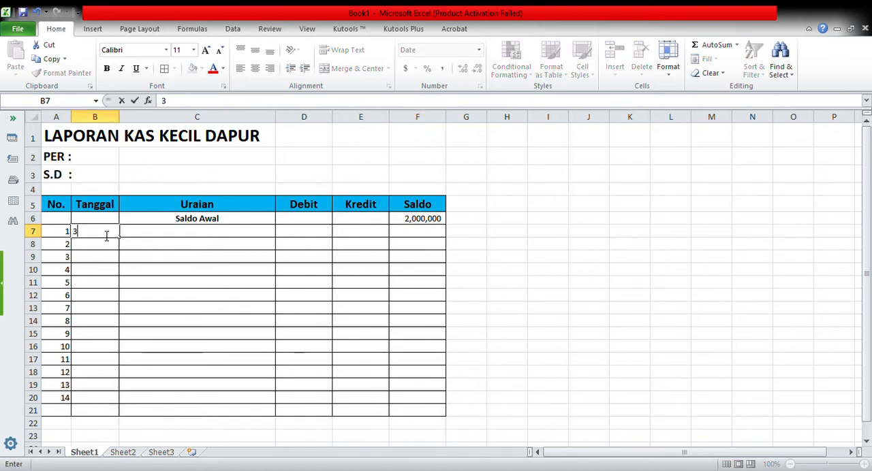
pyautogui.write('-1-2021')
pyautogui.press('Tab')
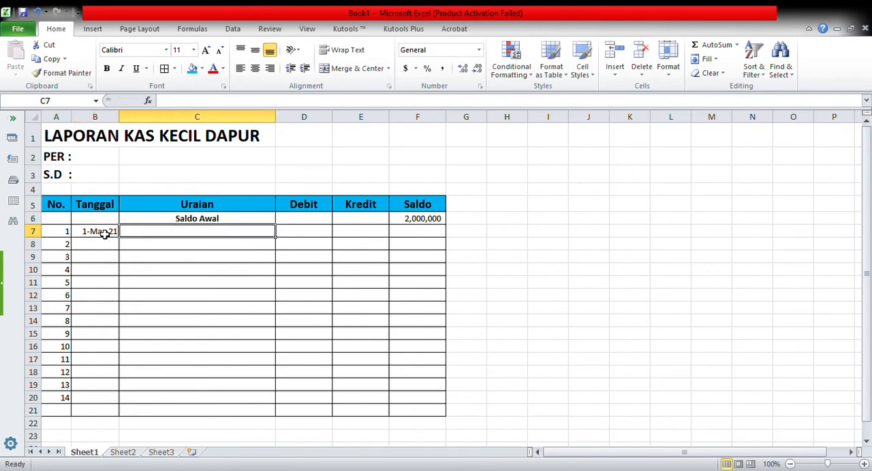
# Step: Enter the description "Beli beras 1 kg/" for the first transaction in C7
pyautogui.write('Beli ')
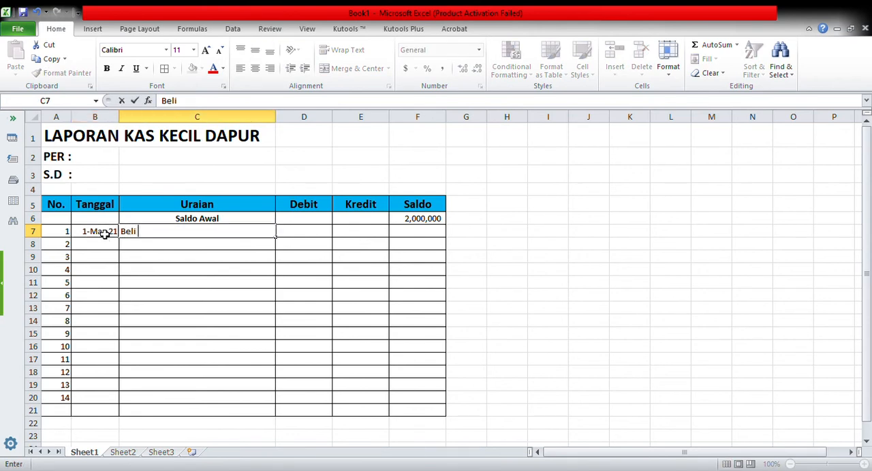
pyautogui.write('beras 1 k')
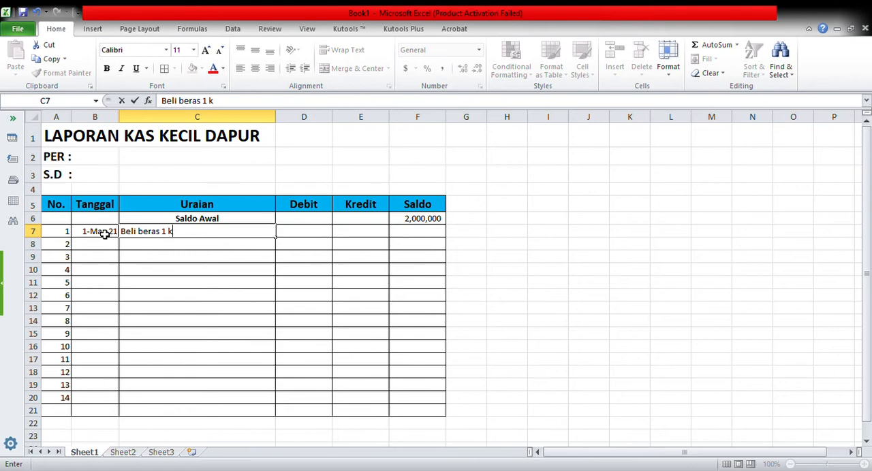
pyautogui.write('ag')
pyautogui.press('Tab')
pyautogui.press('Tab')
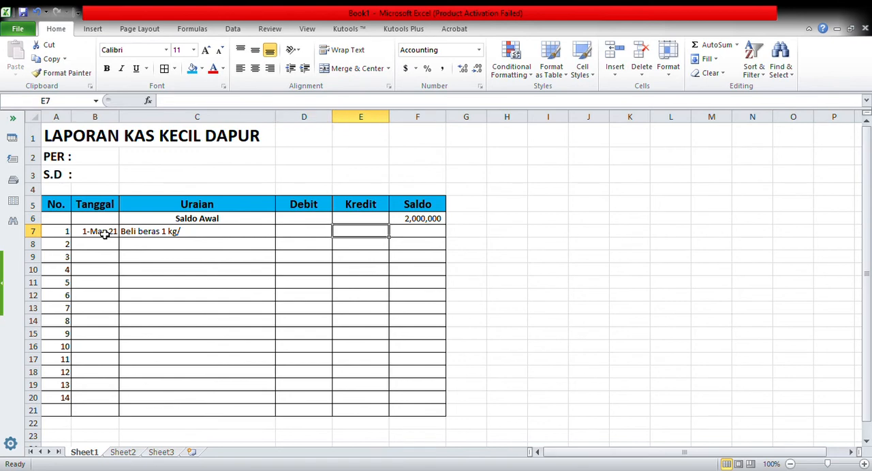
# Step: Enter 125000 as the first transaction's Kredit amount in E7
pyautogui.write('1')
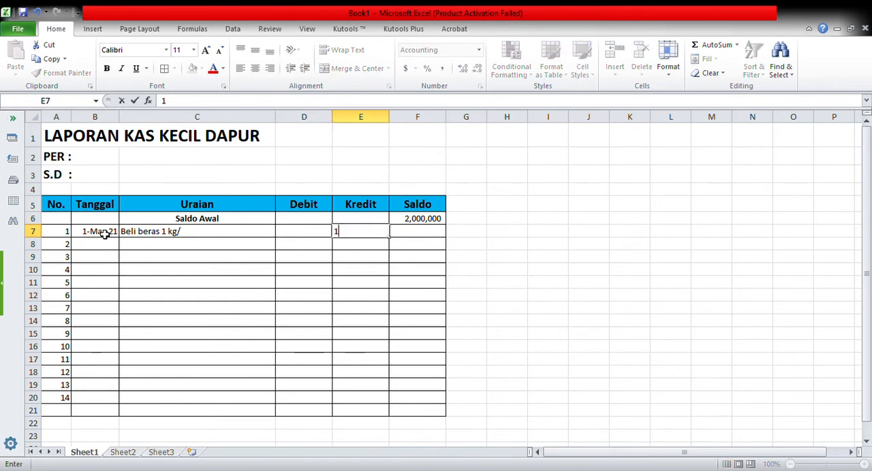
pyautogui.write('25000')
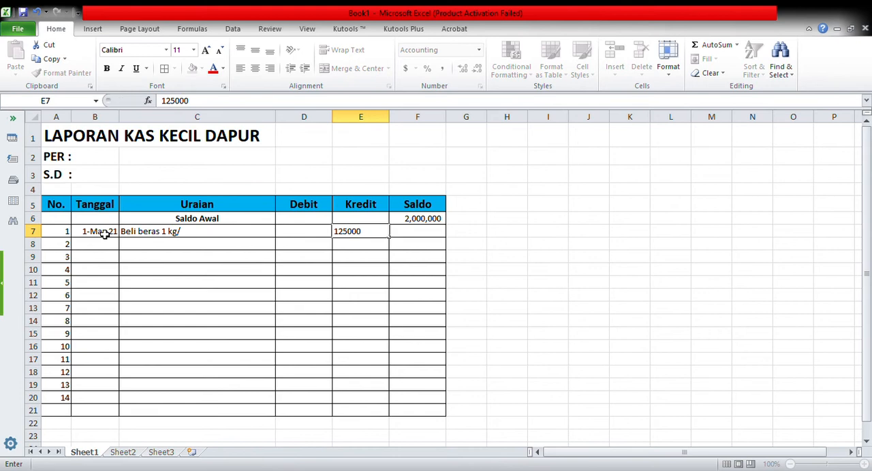
pyautogui.press('Return')
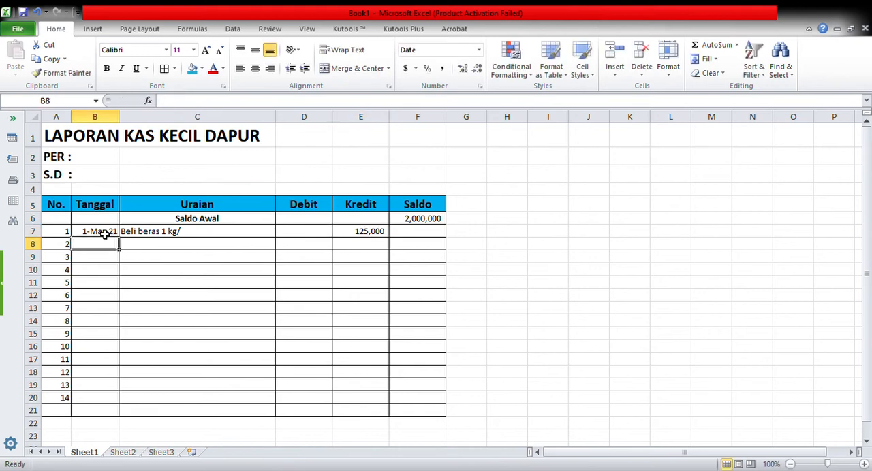
# Step: Try the formula =F6=D7-E7 for the first transaction's Saldo in F7
pyautogui.click(418, 235)
pyautogui.write('=')
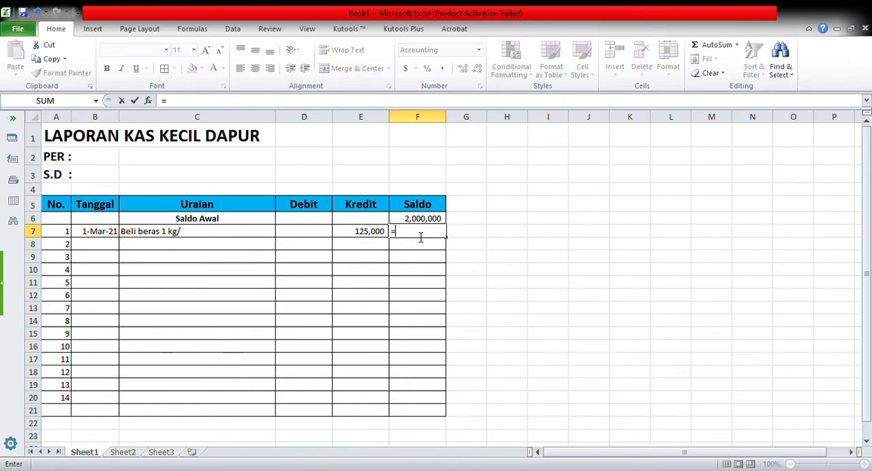
pyautogui.press('Up')
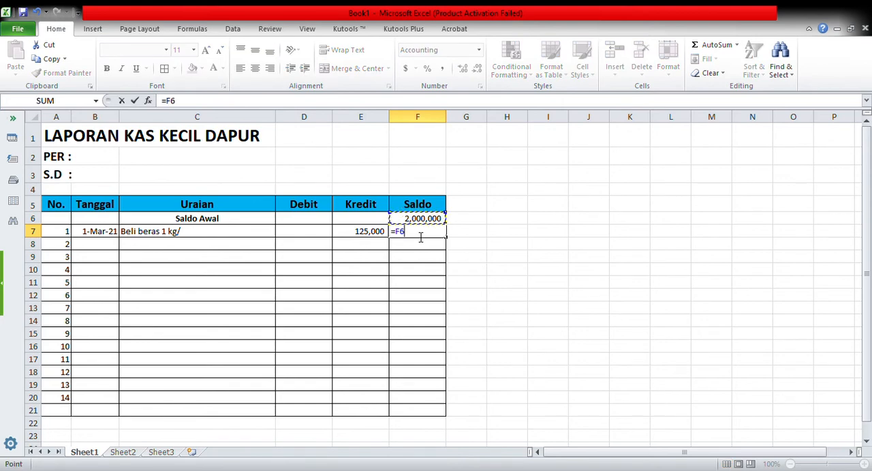
pyautogui.write('=')
pyautogui.press('Left')
pyautogui.press('Left')
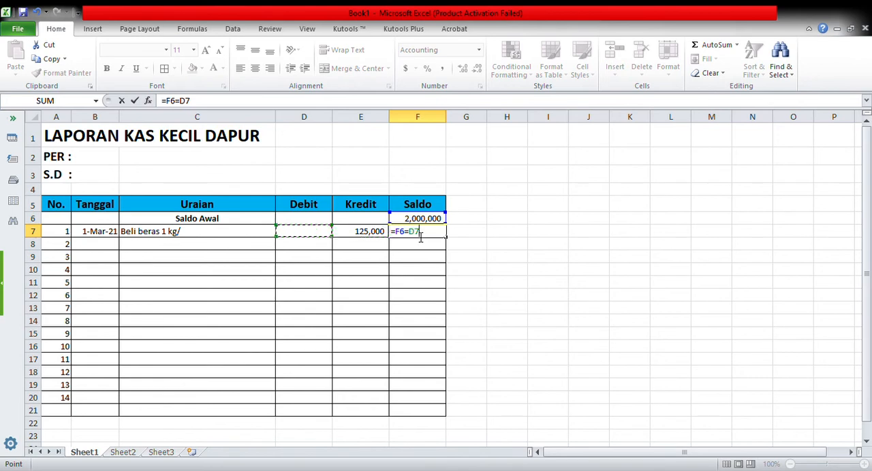
pyautogui.write('-')
pyautogui.press('Left')
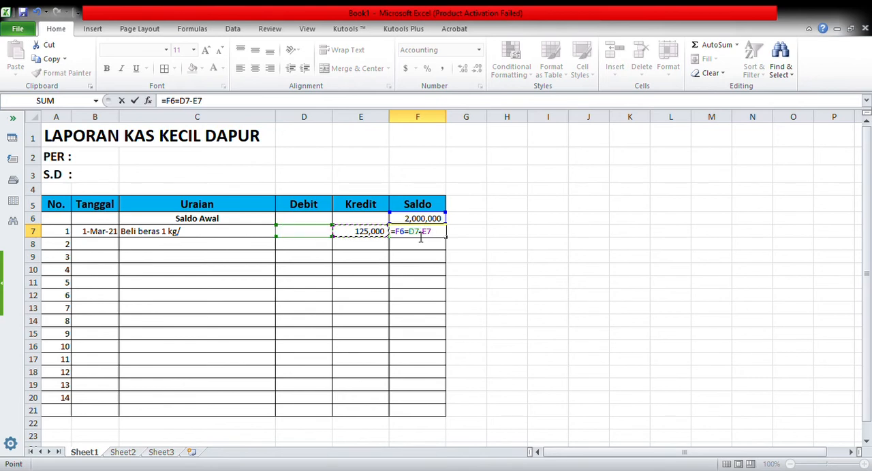
pyautogui.press('Return')
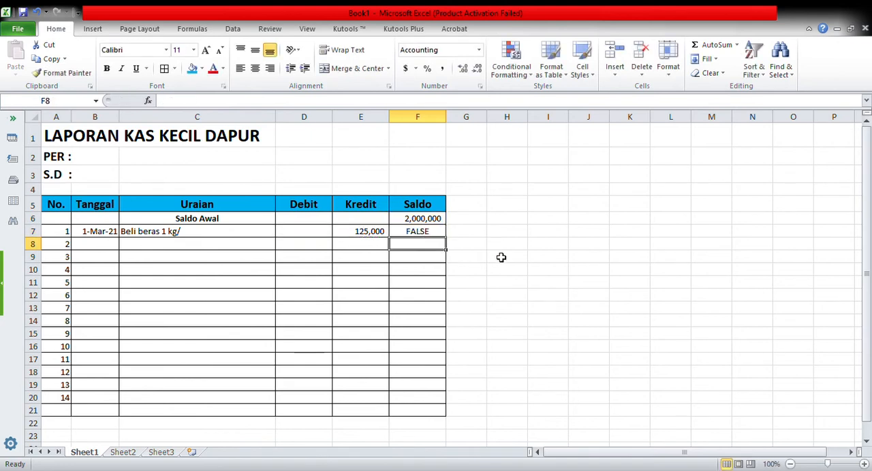
# Step: Replace the Saldo formula in F7 with =F6+D7-E7
pyautogui.click(428, 235)
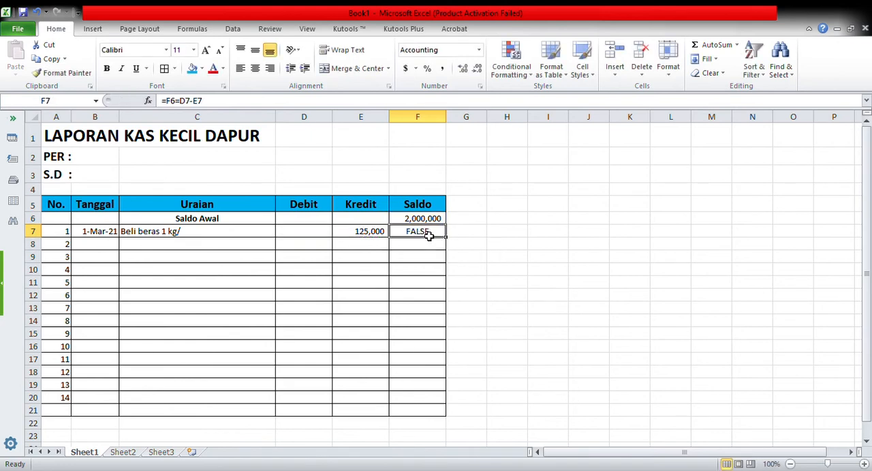
pyautogui.write('=')
pyautogui.press('Up')
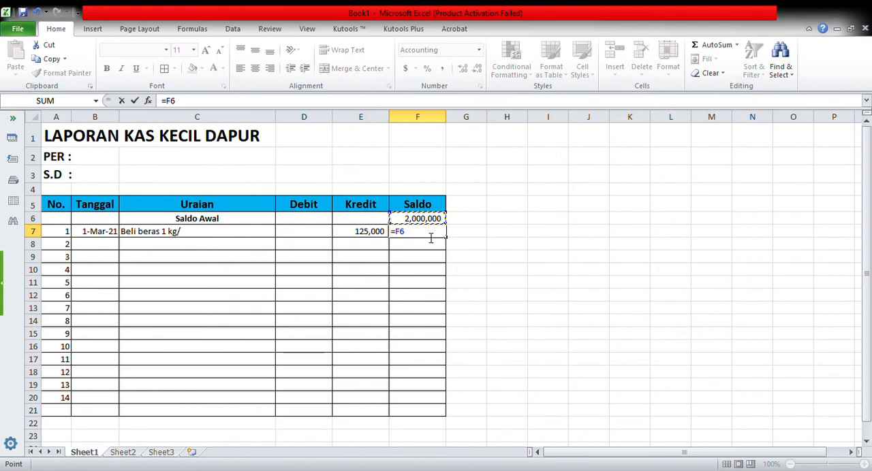
pyautogui.write('+')
pyautogui.press('Left')
pyautogui.press('Left')
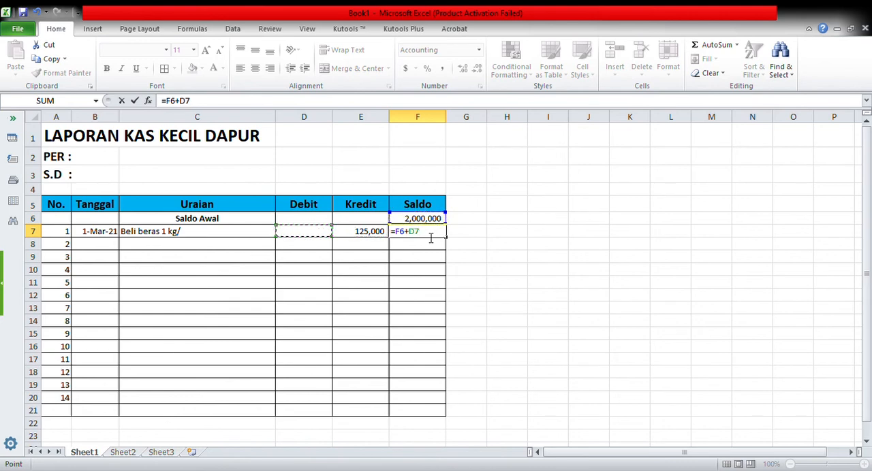
pyautogui.write('-')
pyautogui.press('Left')
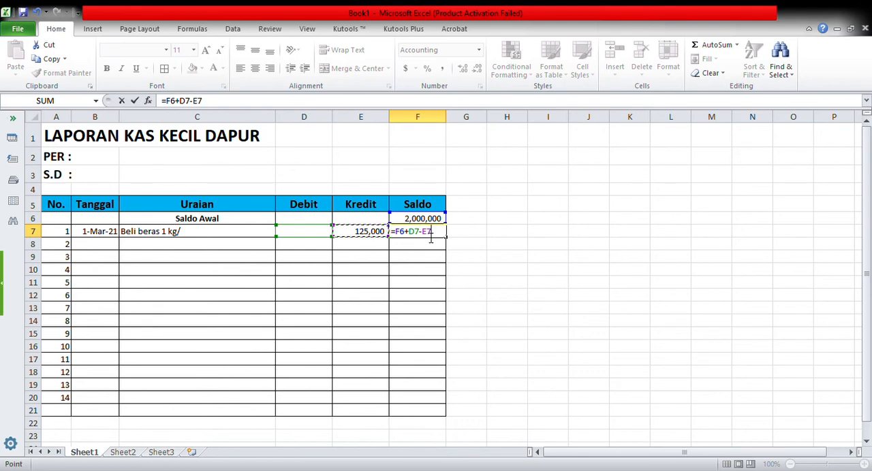
pyautogui.press('Return')
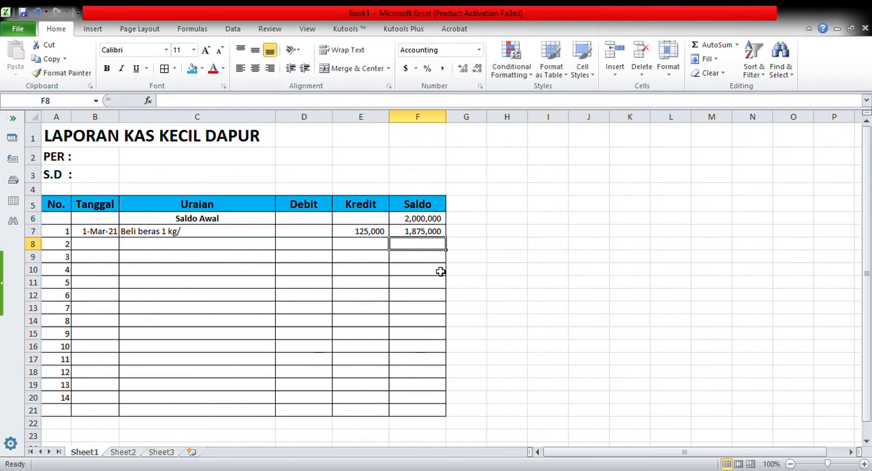
# Step: Copy the running balance formula from F7 into F8:F20
pyautogui.click(429, 234)
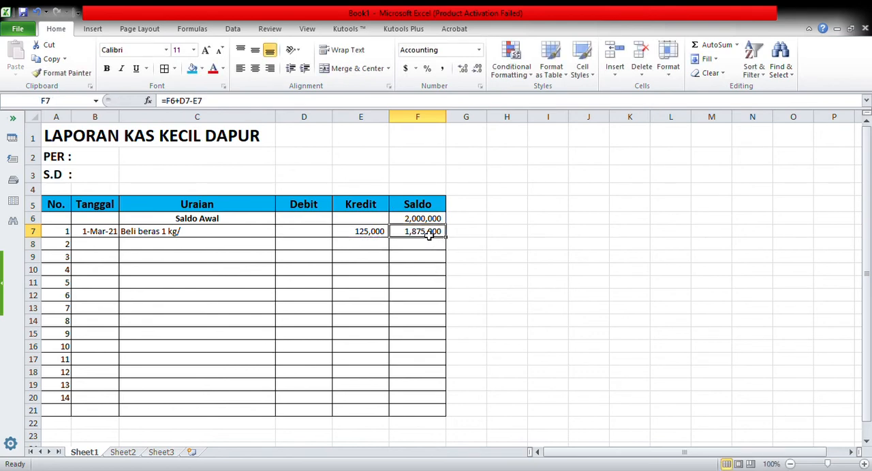
pyautogui.click(49, 60)
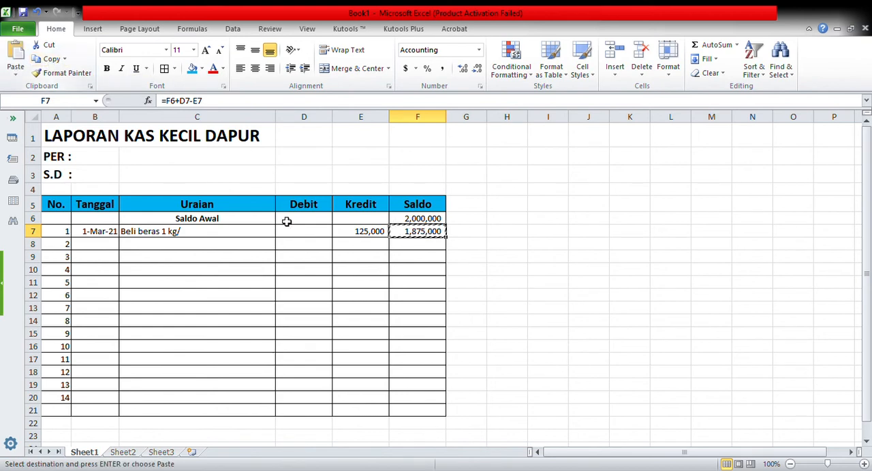
pyautogui.click(401, 246)
pyautogui.moveTo(401, 246); pyautogui.dragTo(410, 401)
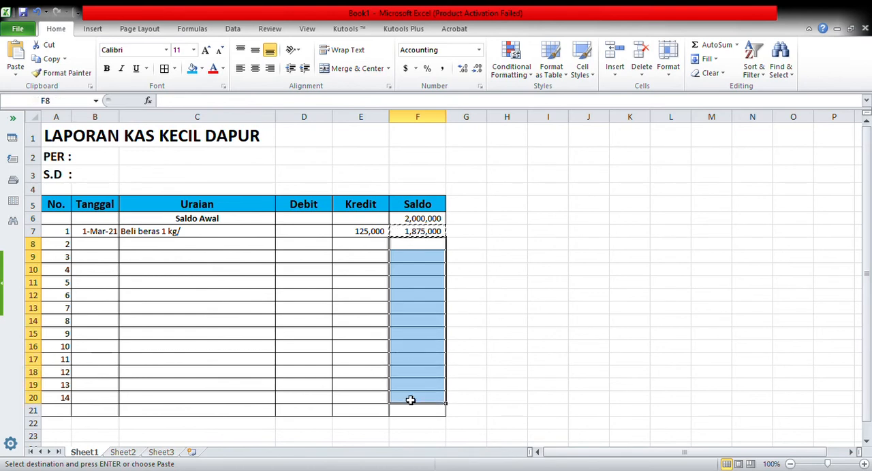
pyautogui.click(17, 55)
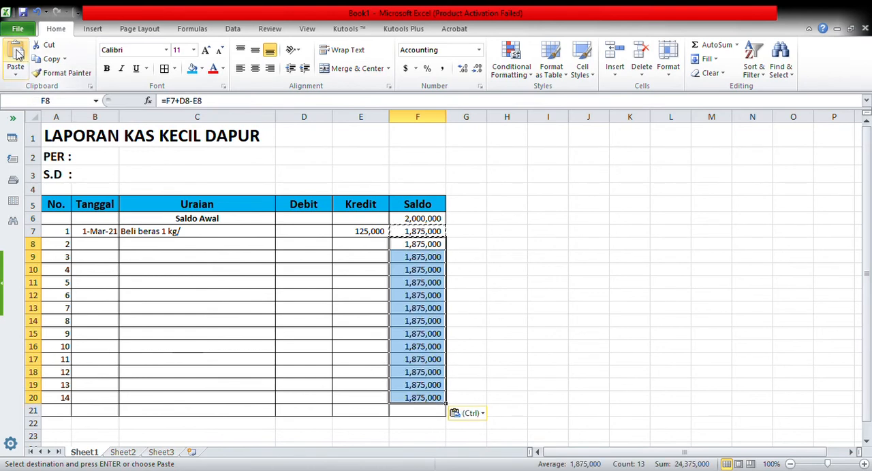
pyautogui.click(493, 257)
pyautogui.press('Escape')
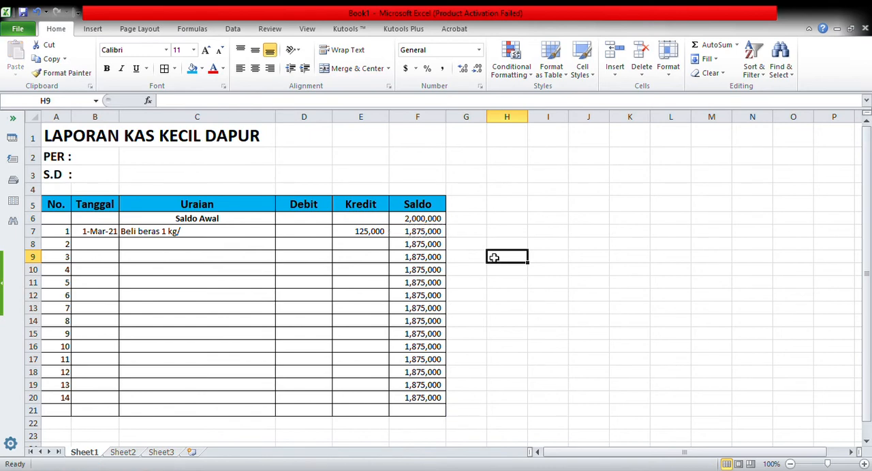
# Step: Enter the date 3-2-2021 in B8 for the second transaction
pyautogui.click(106, 246)
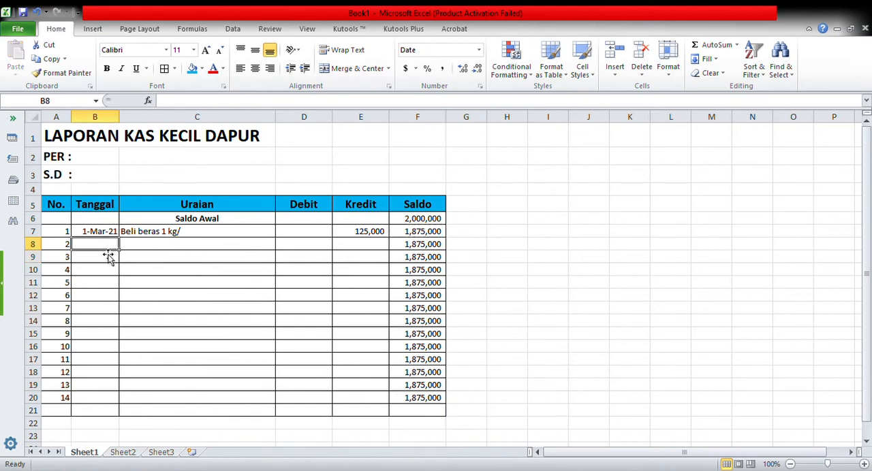
pyautogui.write('3')
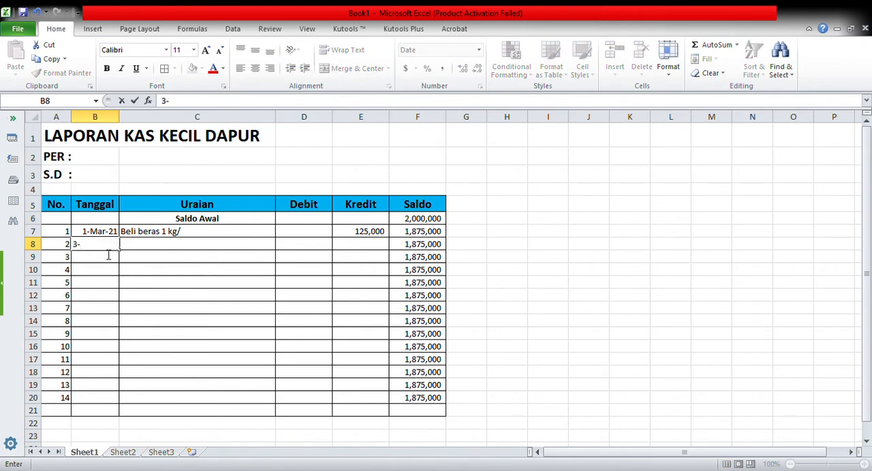
pyautogui.write('-2-2021')
pyautogui.press('Tab')
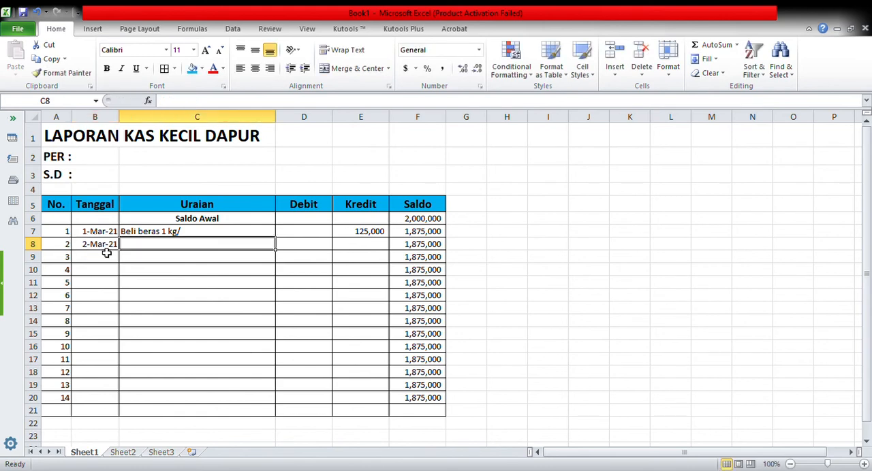
# Step: Correct the description in C7 to "Beli beras 1 kg" by removing the trailing slash
pyautogui.click(162, 235)
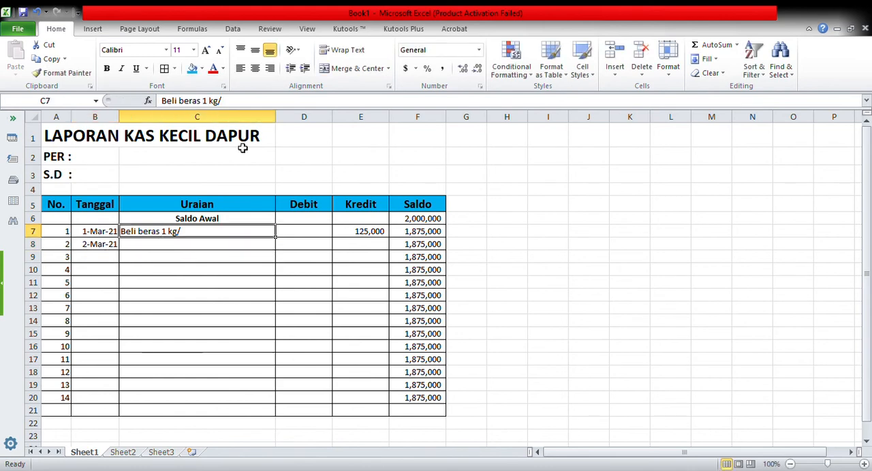
pyautogui.click(233, 106)
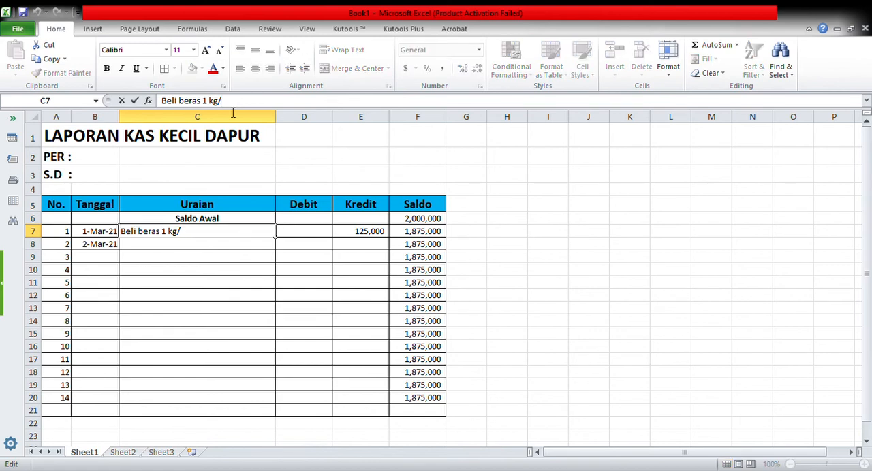
pyautogui.press('BackSpace')
pyautogui.press('Return')
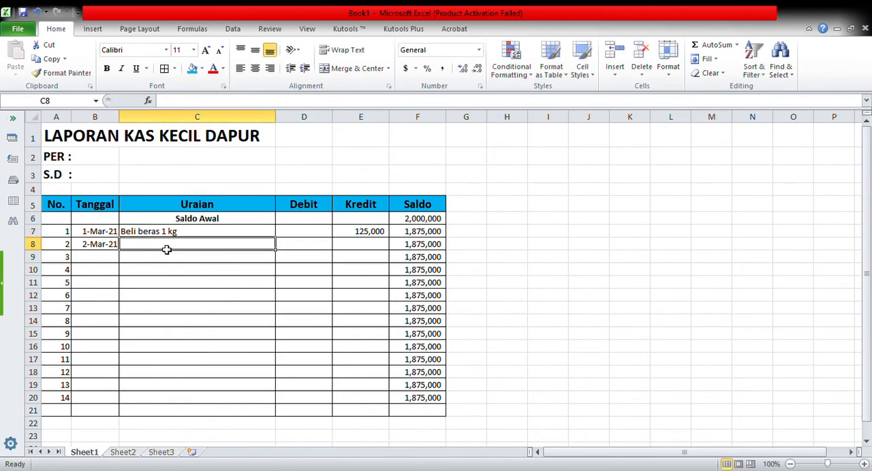
# Step: Enter the description "Beli minyak goreng 1 kg." for the second transaction in C8
pyautogui.write('Be')
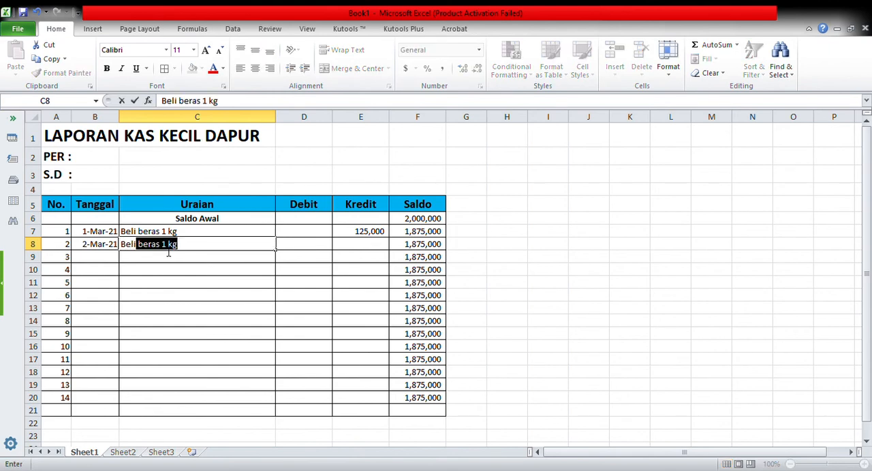
pyautogui.write('li minyak')
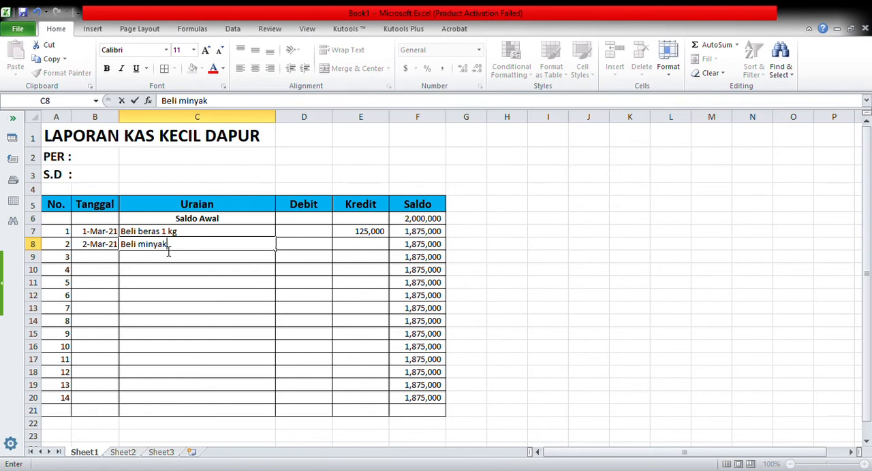
pyautogui.write('goreng 1 ')
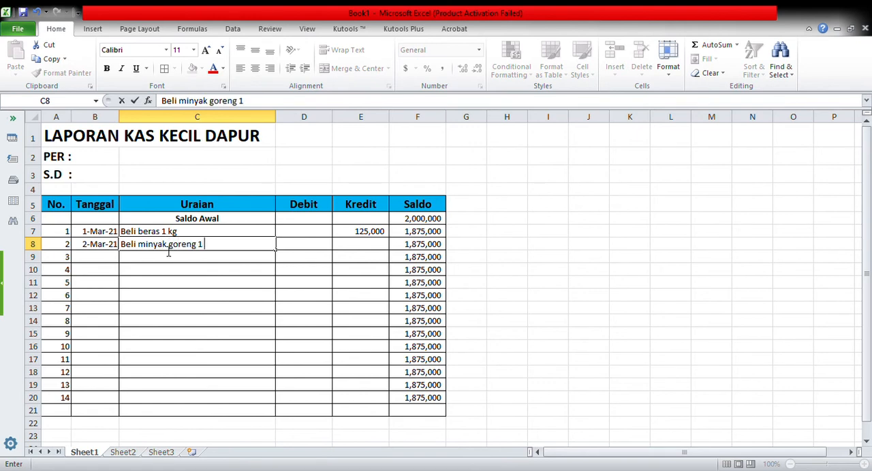
pyautogui.write('kg.')
pyautogui.press('Tab')
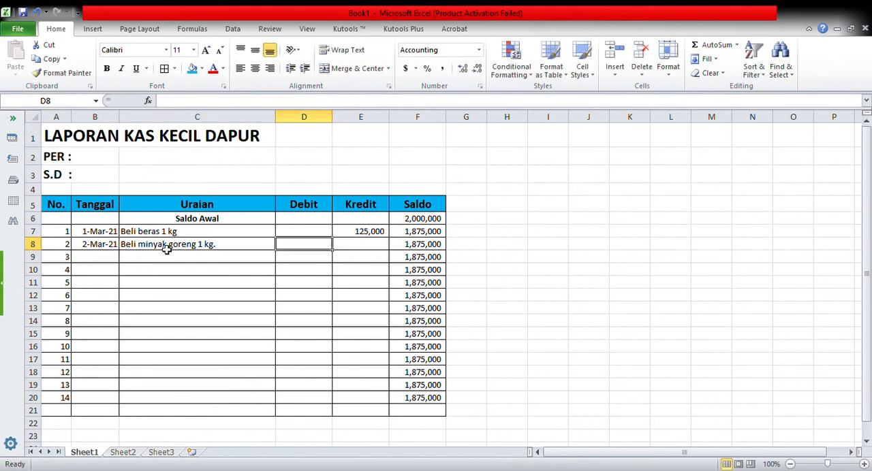
# Step: Enter a credit of 35000 in E8 for the cooking oil purchase
pyautogui.press('Tab')
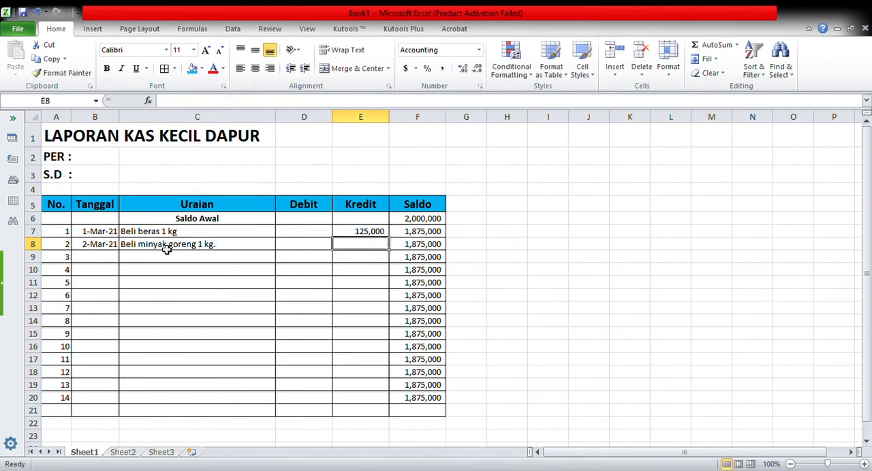
pyautogui.write('3')
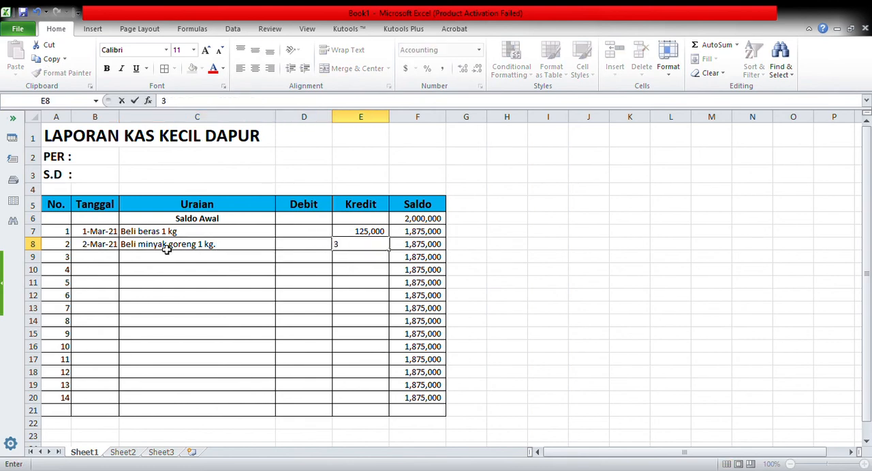
pyautogui.write('5000')
pyautogui.press('Return')
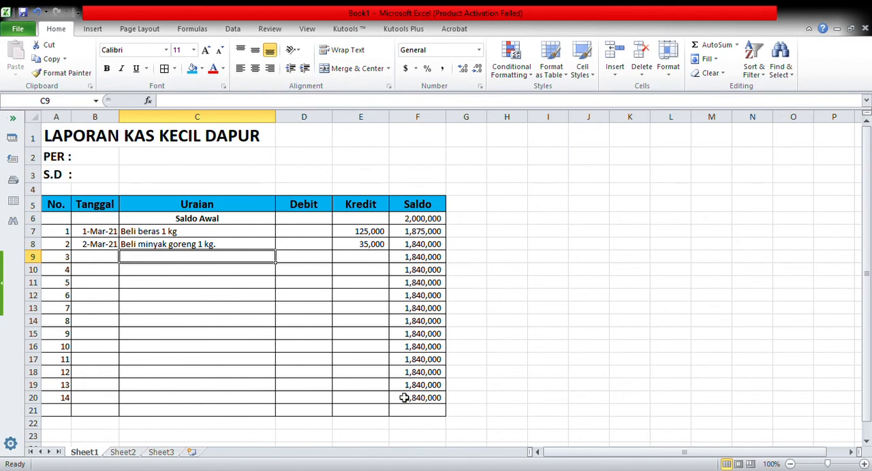
# Step: Enter the label "Toral" in C21 on the last row of the table
pyautogui.click(238, 415)
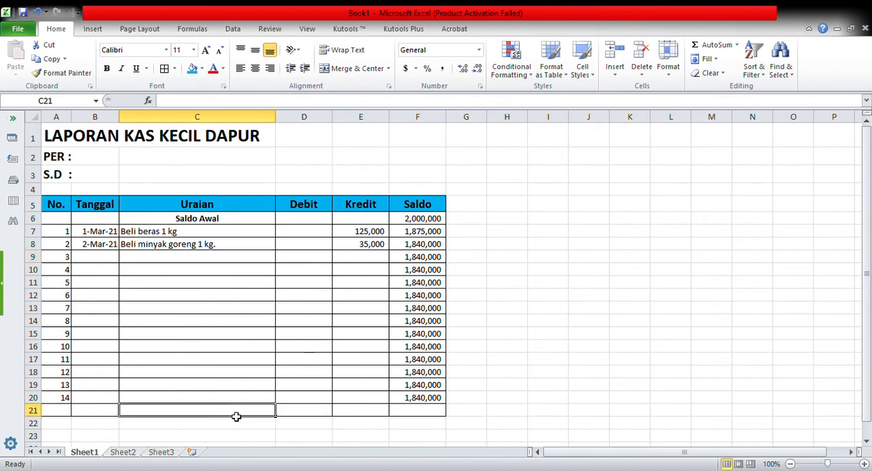
pyautogui.write('Toral')
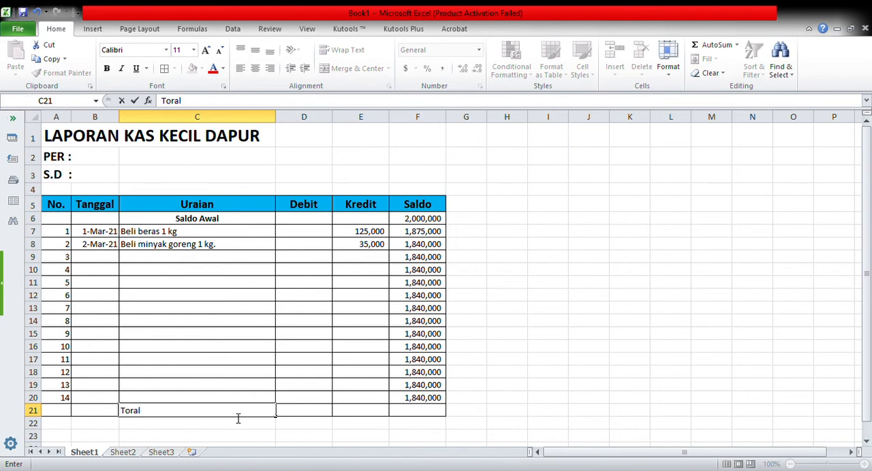
pyautogui.press('Tab')
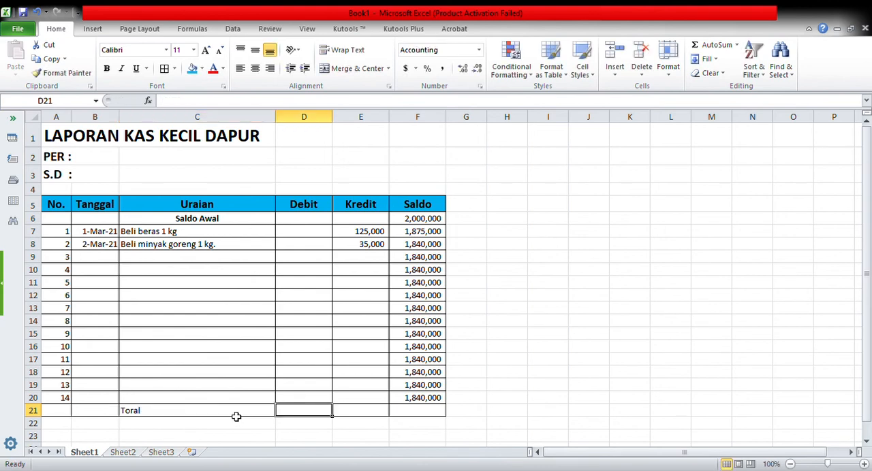
# Step: Make the cells C21:E21 bold
pyautogui.click(147, 414)
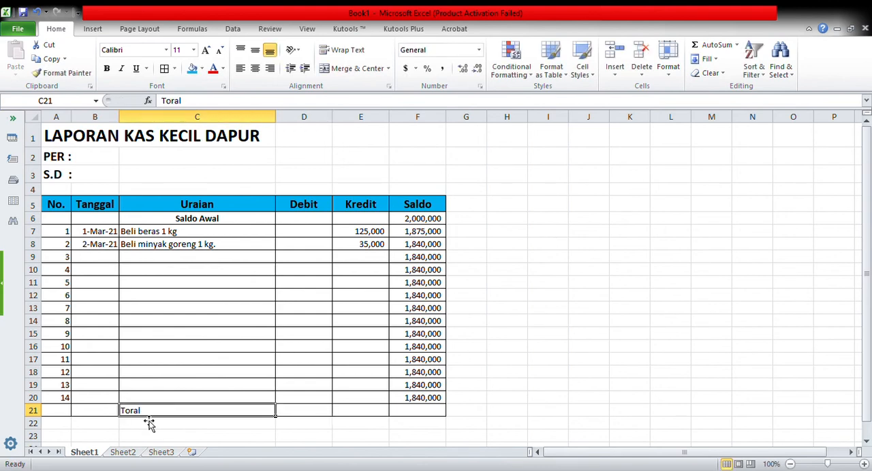
pyautogui.moveTo(146, 413); pyautogui.dragTo(353, 412)
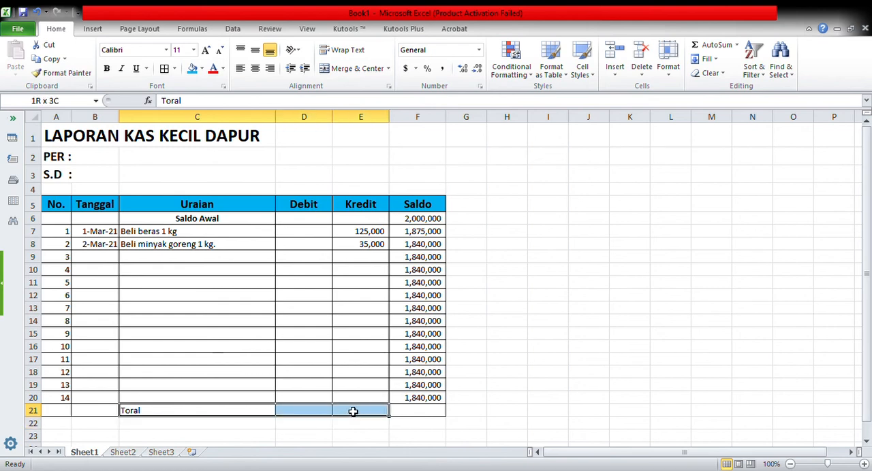
pyautogui.click(108, 69)
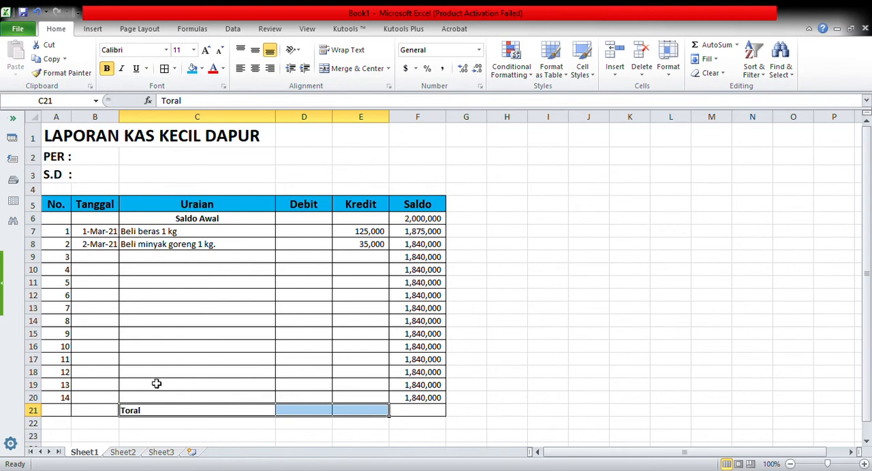
# Step: Centre the label in C21 horizontally and make row 21 slightly taller
pyautogui.click(148, 412)
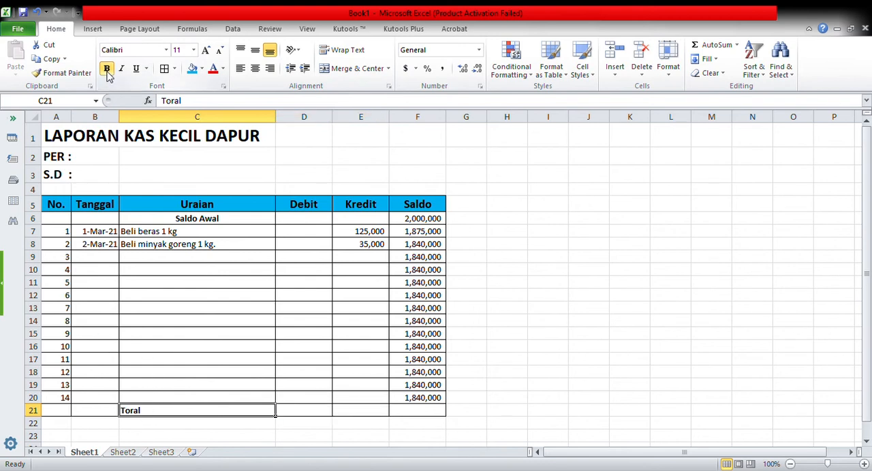
pyautogui.click(254, 68)
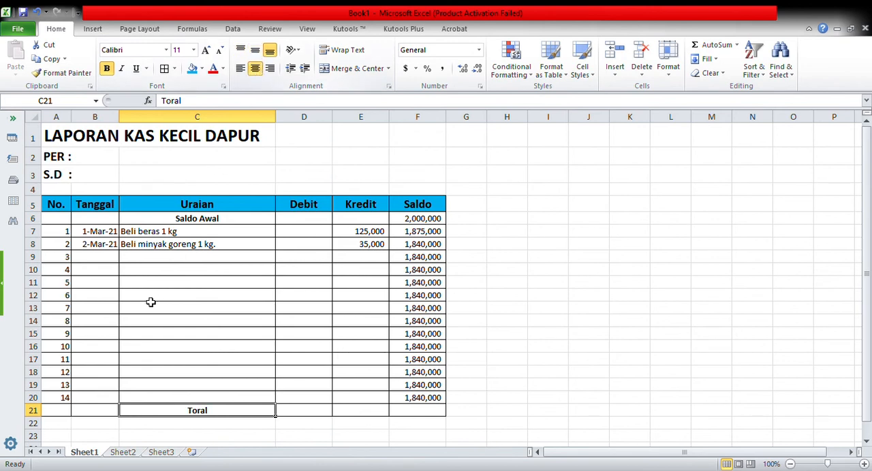
pyautogui.moveTo(39, 422); pyautogui.dragTo(39, 427)
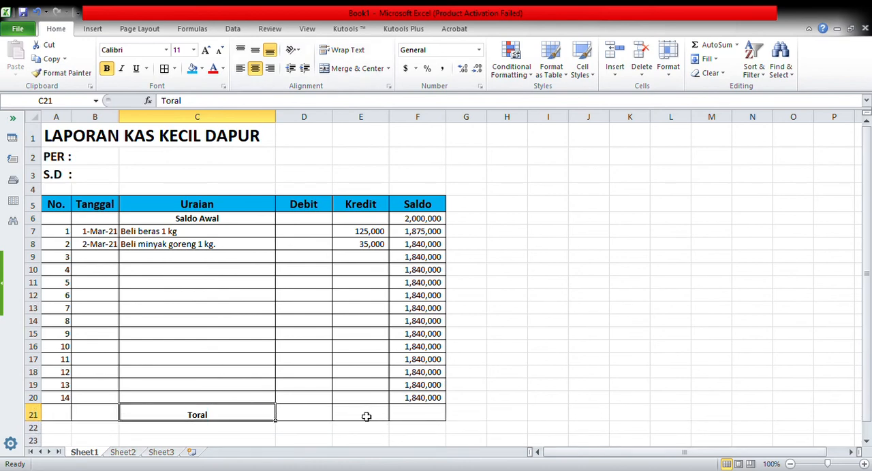
# Step: Total the Debit column in D21 with the formula =SUM(D7:D20)
pyautogui.click(314, 417)
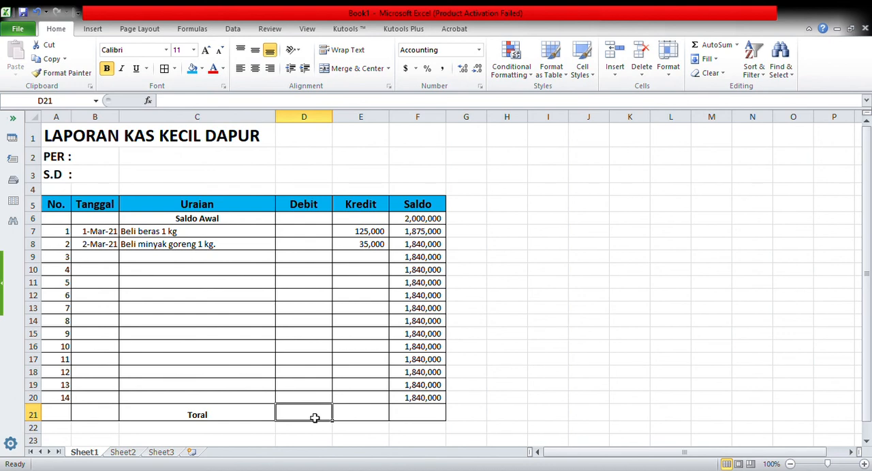
pyautogui.write('=s')
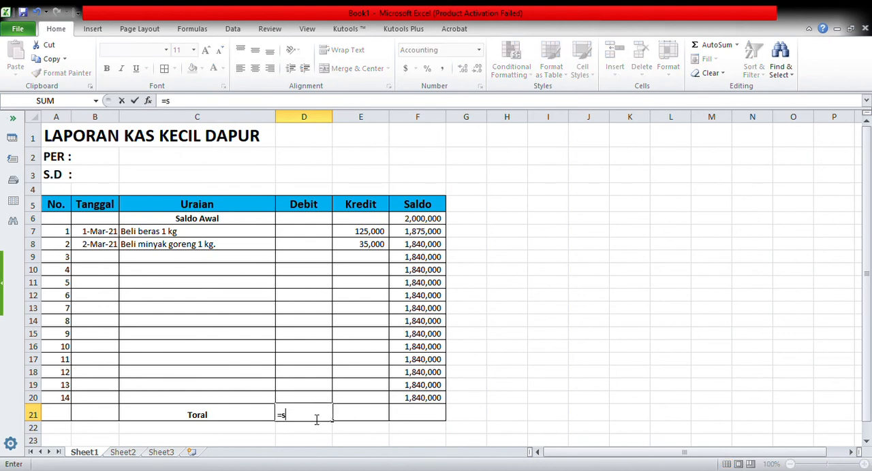
pyautogui.write('um(')
pyautogui.press('Up')
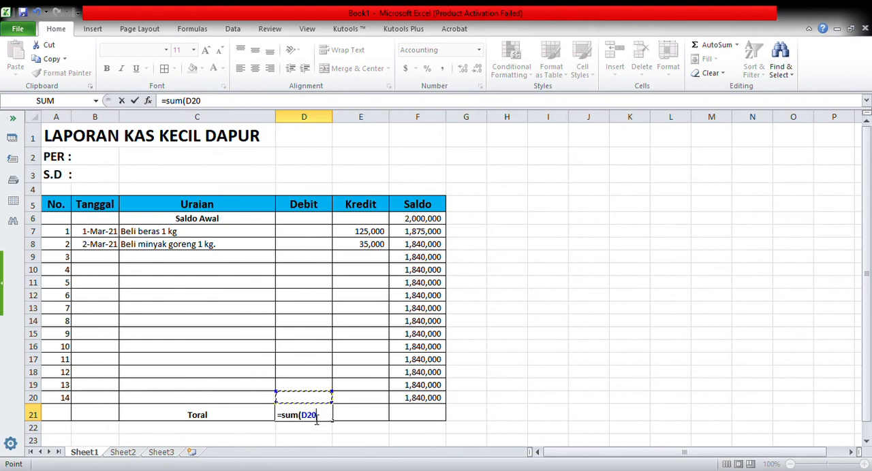
pyautogui.press('F8')
pyautogui.press('Up')
pyautogui.press('Up')
pyautogui.press('Up')
pyautogui.press('Up')
pyautogui.press('Up')
pyautogui.press('Up')
pyautogui.press('Up')
pyautogui.press('Up')
pyautogui.press('Up')
pyautogui.press('Up')
pyautogui.press('Up')
pyautogui.press('Up')
pyautogui.press('Up')
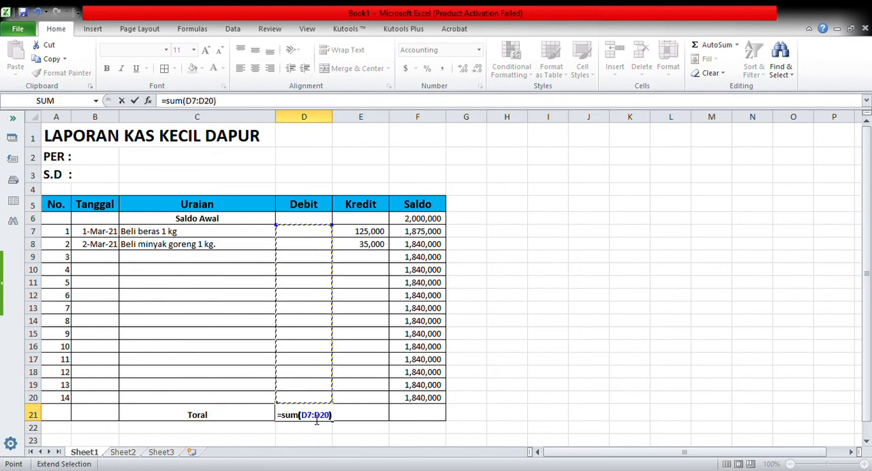
pyautogui.write(')')
pyautogui.press('Return')
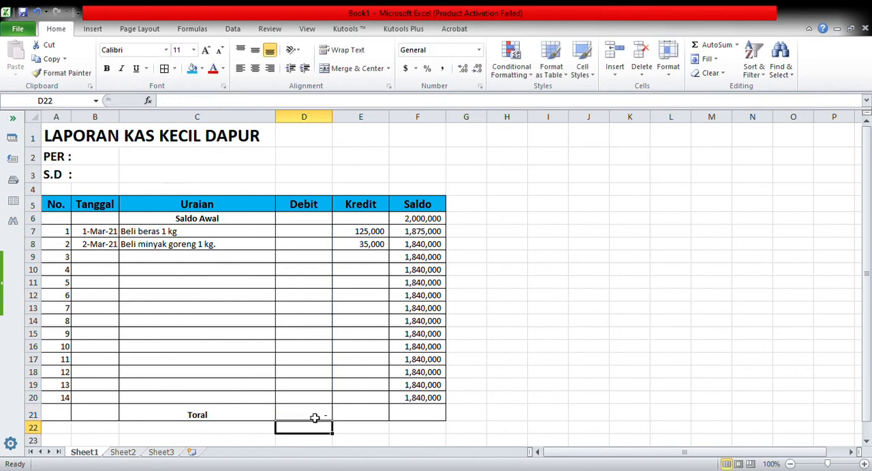
# Step: Copy the debit total formula from D21 into E21 to total the Kredit column
pyautogui.click(326, 417)
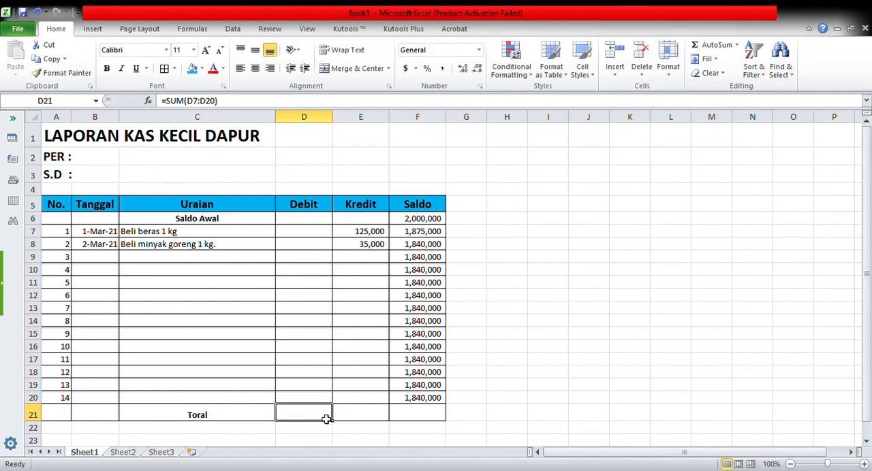
pyautogui.click(47, 59)
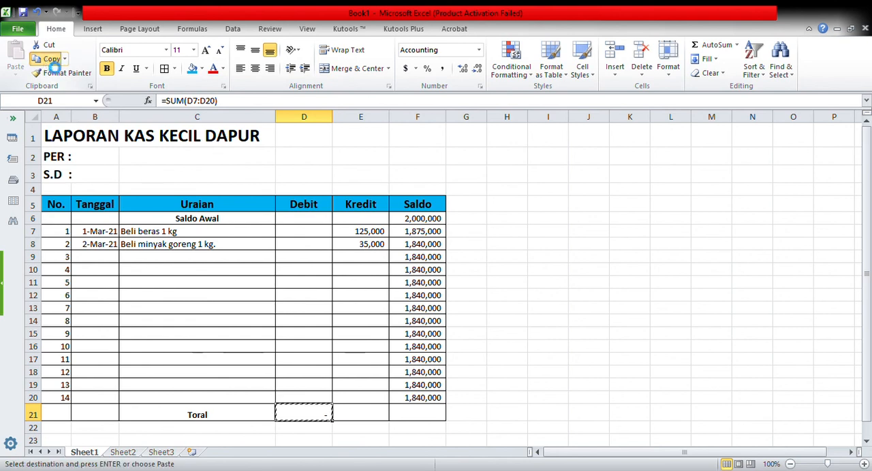
pyautogui.click(361, 416)
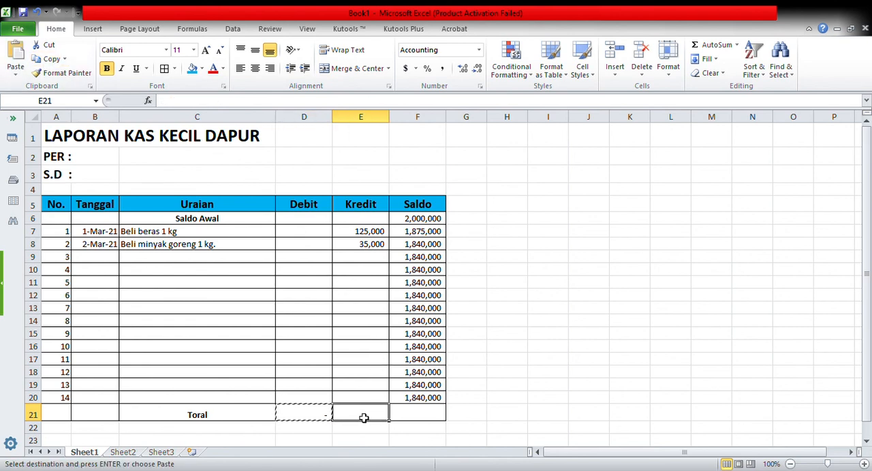
pyautogui.click(19, 58)
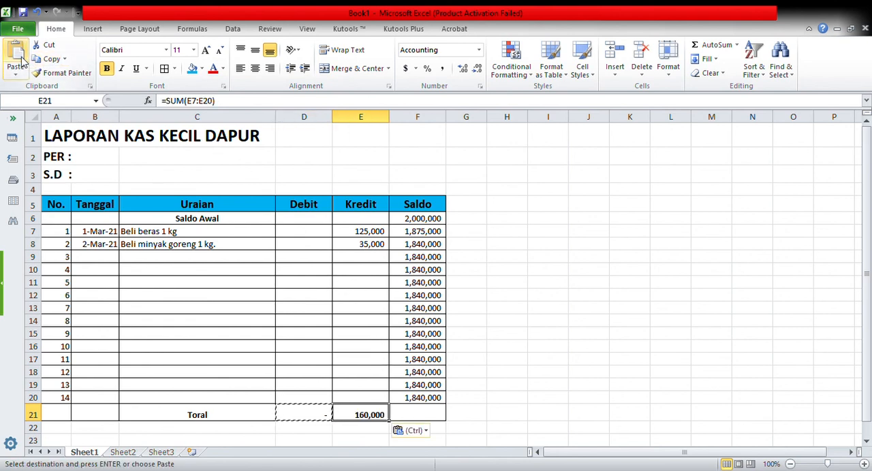
pyautogui.click(522, 385)
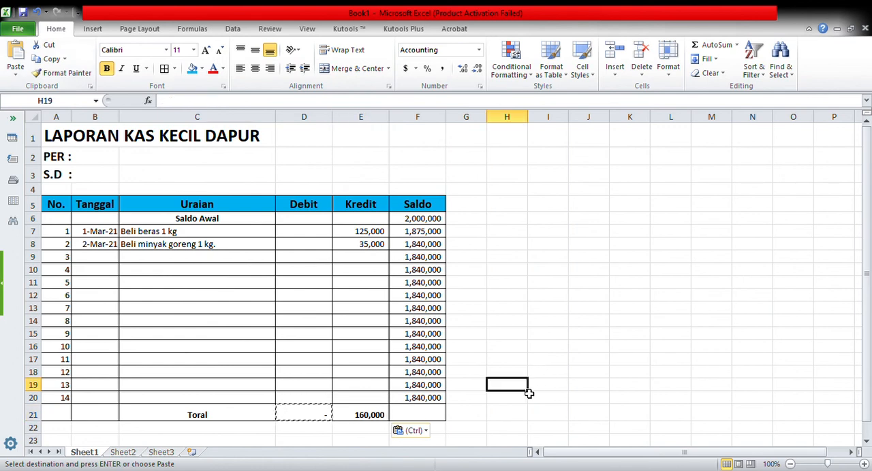
# Step: Make the final balance in F20 bold
pyautogui.click(429, 401)
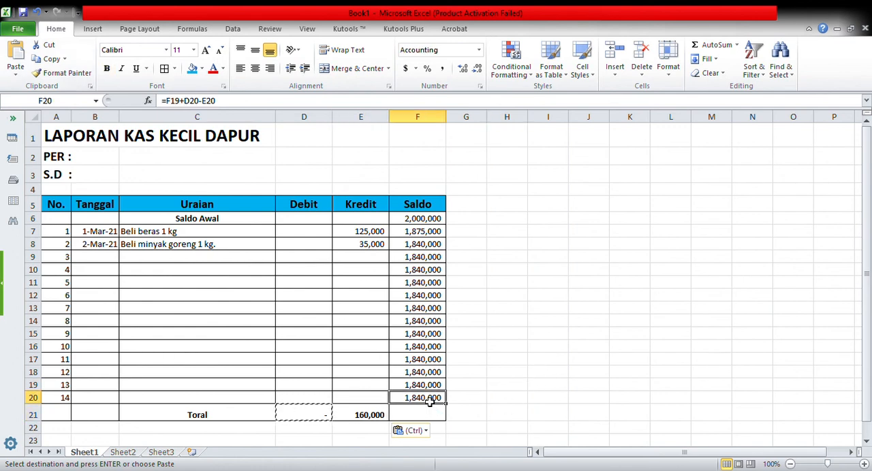
pyautogui.click(106, 68)
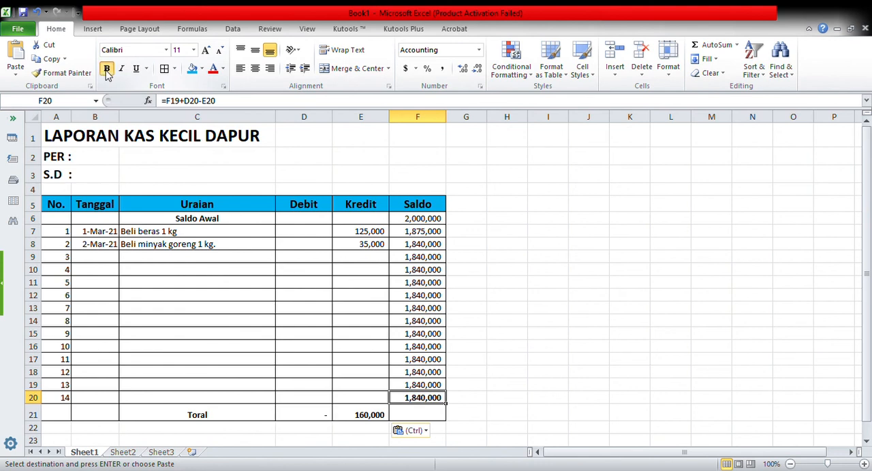
pyautogui.click(541, 350)
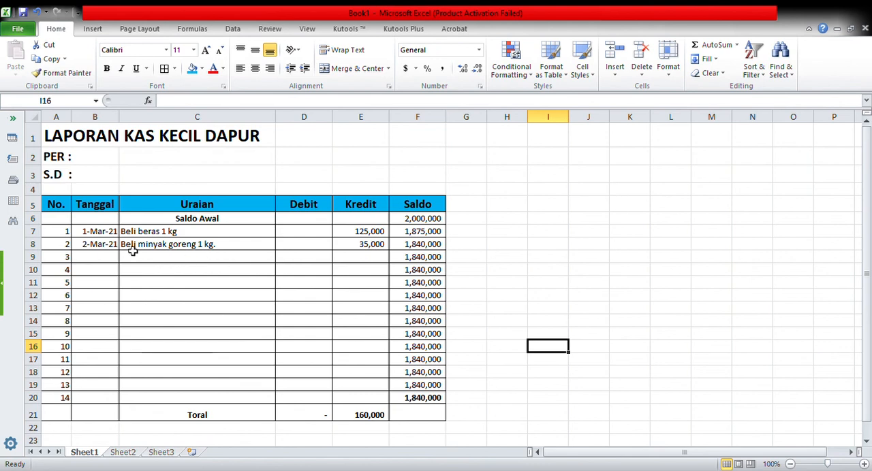
# Step: Enter the date 3-Mar-21 in B9 and the description "Tambahan belanja" in C9 for the third transaction
pyautogui.click(99, 261)
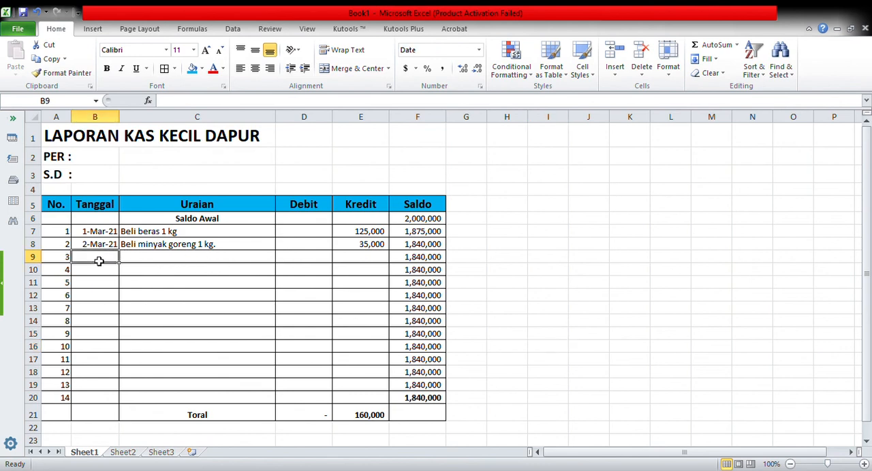
pyautogui.write('3-3')
pyautogui.press('Tab')
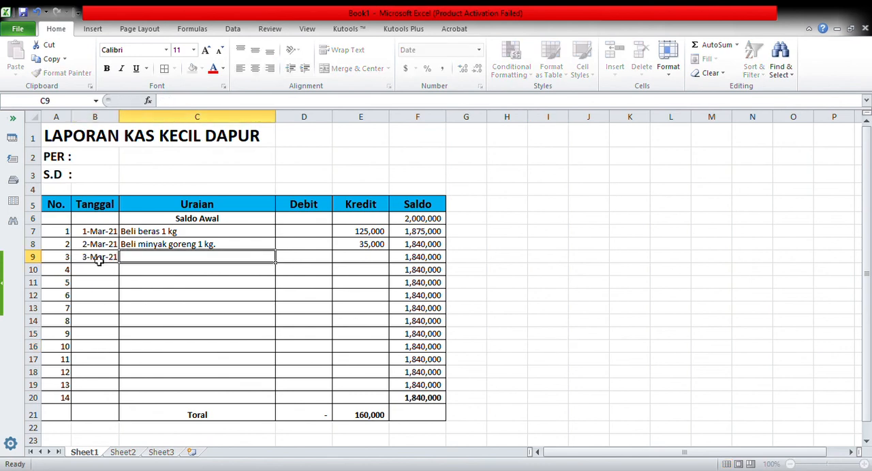
pyautogui.write('T')
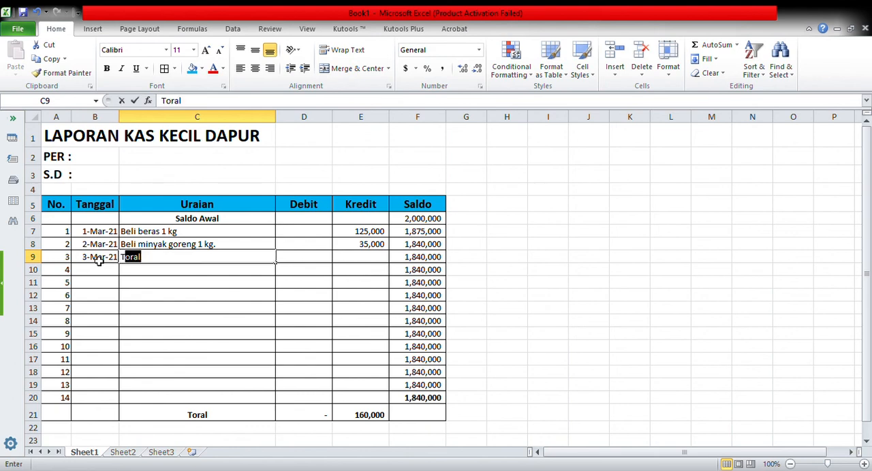
pyautogui.write('ambahan')
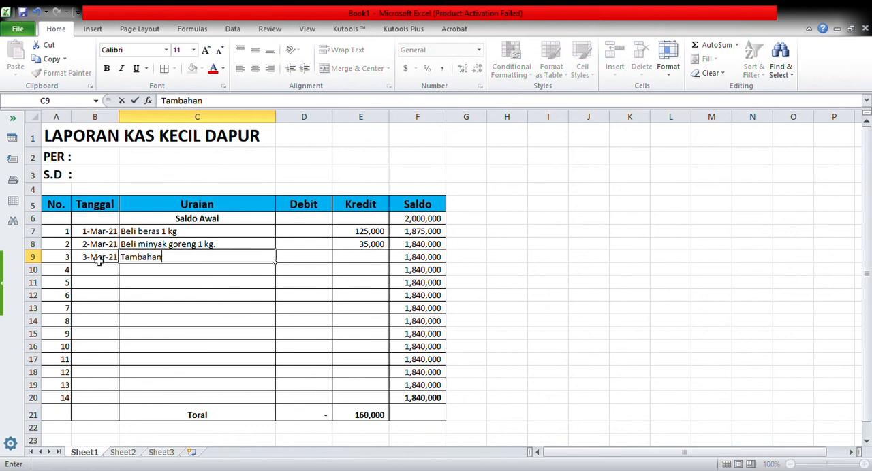
pyautogui.write(' belanja')
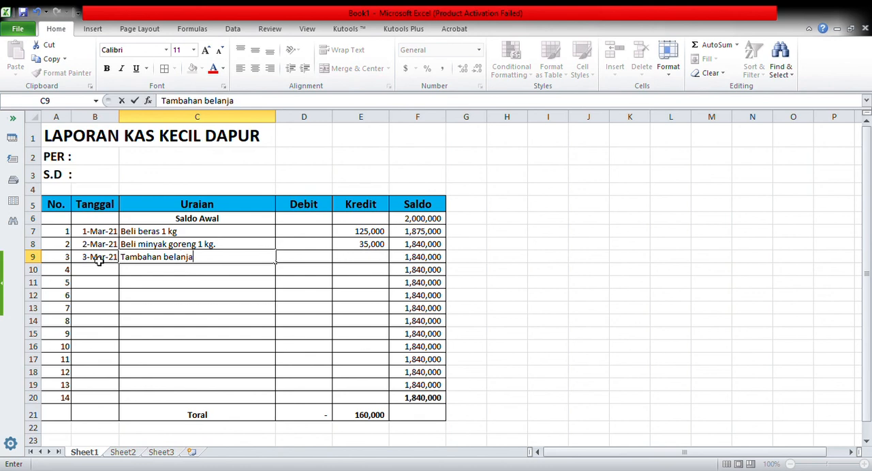
pyautogui.press('Tab')
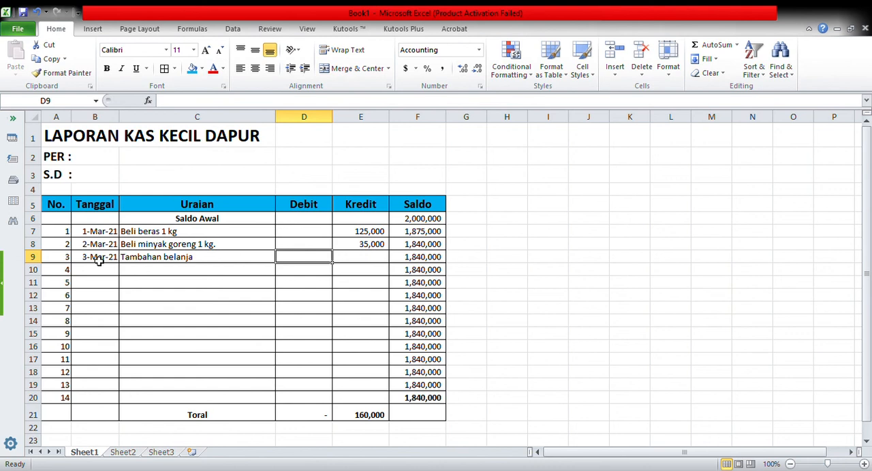
# Step: Enter a debit of 500,000 in D9 for the third transaction
pyautogui.write('500')
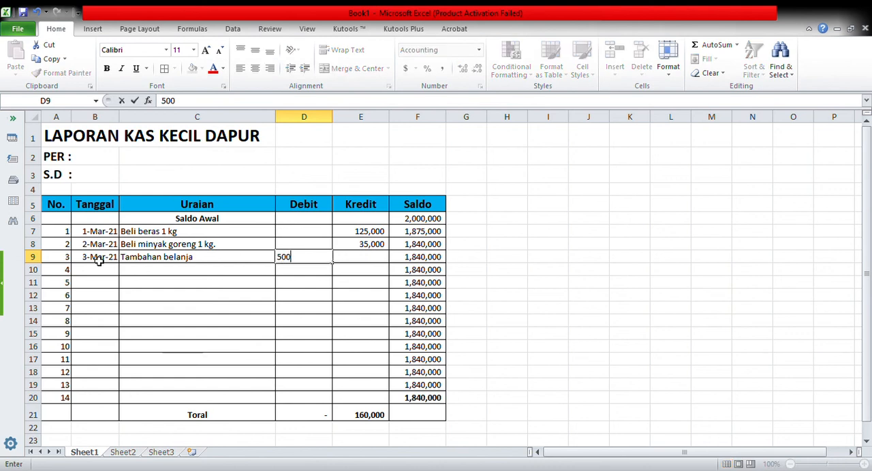
pyautogui.write(',000')
pyautogui.press('Tab')
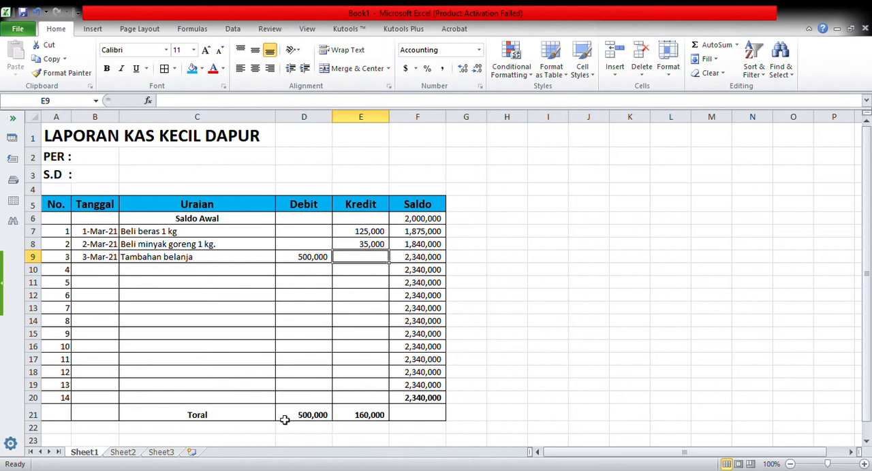
# Step: Correct the misspelled label in C21 to "Total"
pyautogui.click(212, 419)
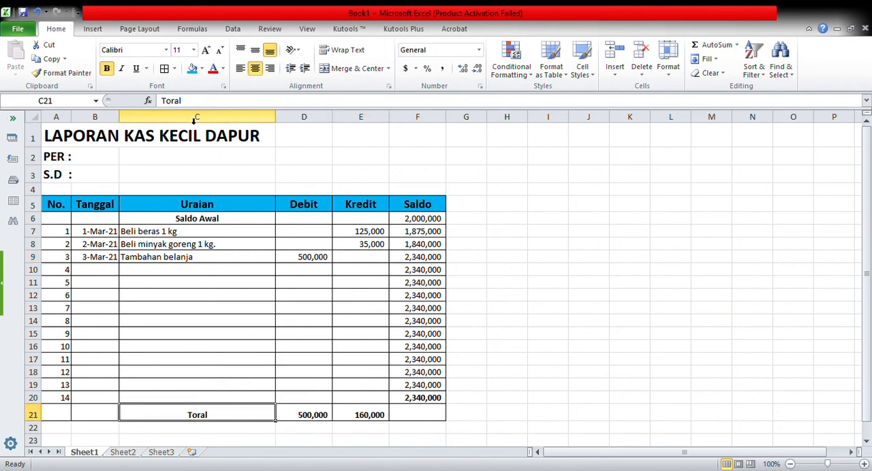
pyautogui.click(181, 103)
pyautogui.press('BackSpace')
pyautogui.press('BackSpace')
pyautogui.press('BackSpace')
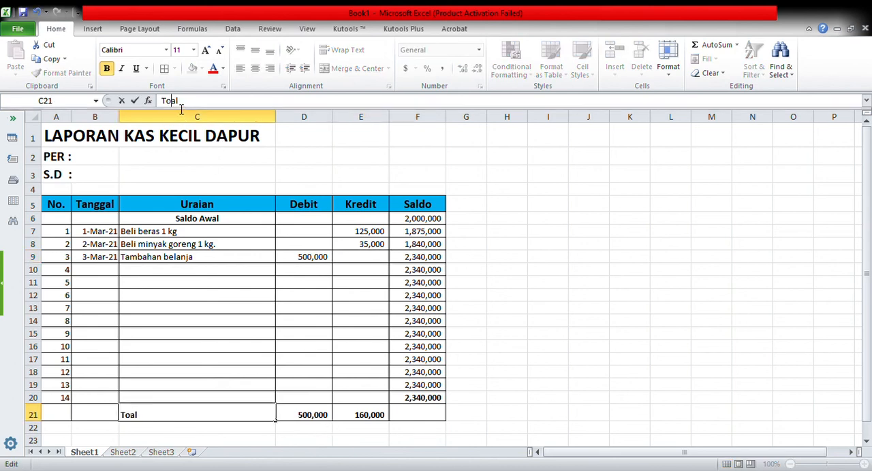
pyautogui.write('tal')
pyautogui.press('Return')
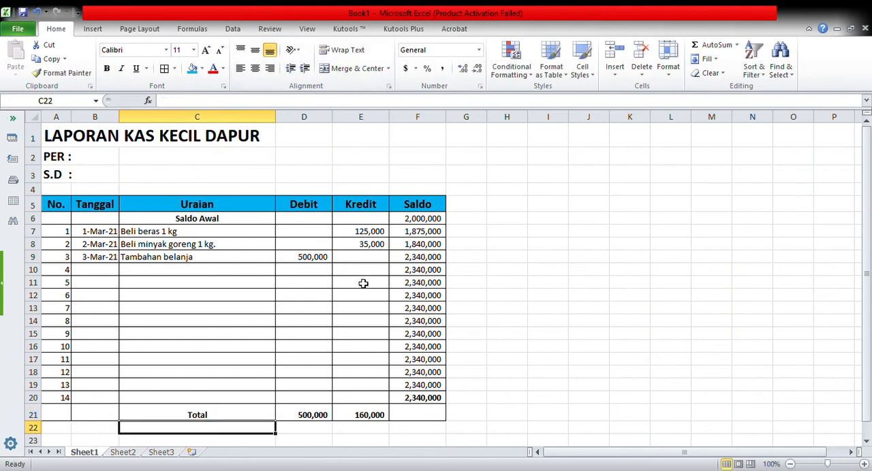